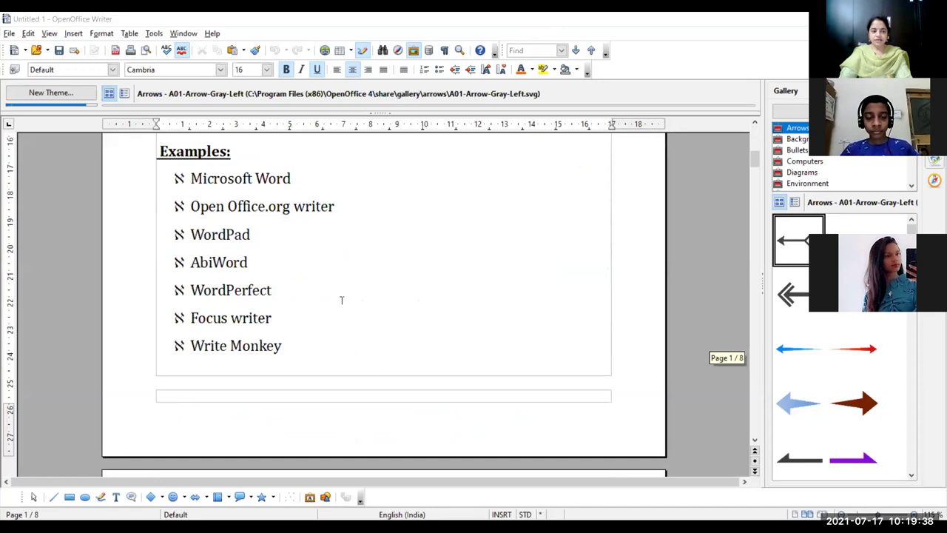
# Select the bulleted list from Style And Formatting to Increase Indent and open the column settings for it.
pyautogui.scroll(-2, 355, 300)
pyautogui.scroll(-1, 356, 299)
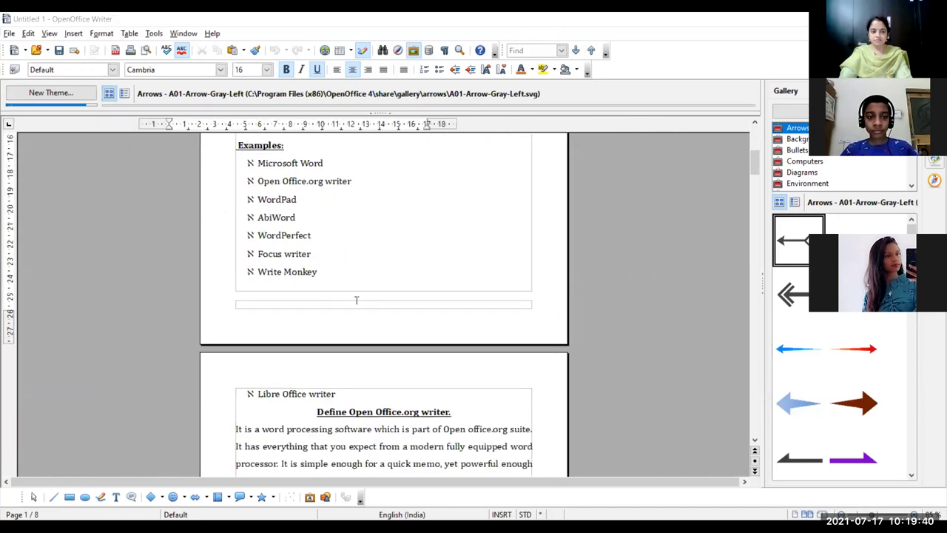
pyautogui.scroll(-2, 325, 289)
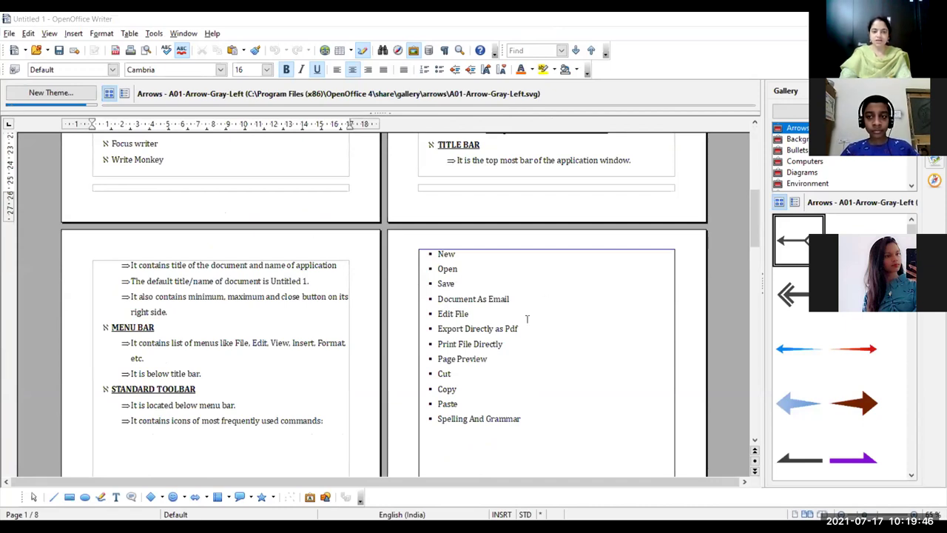
pyautogui.scroll(-6, 501, 342)
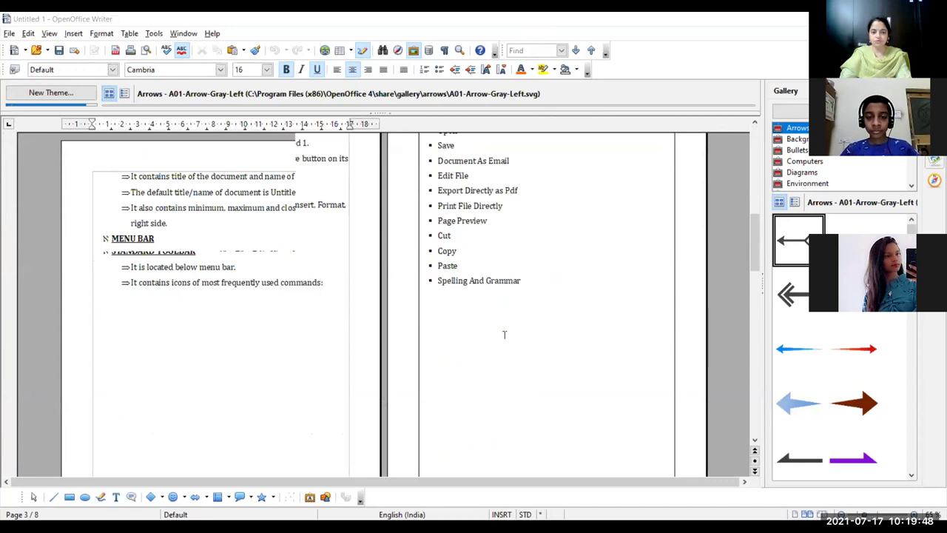
pyautogui.scroll(-8, 504, 335)
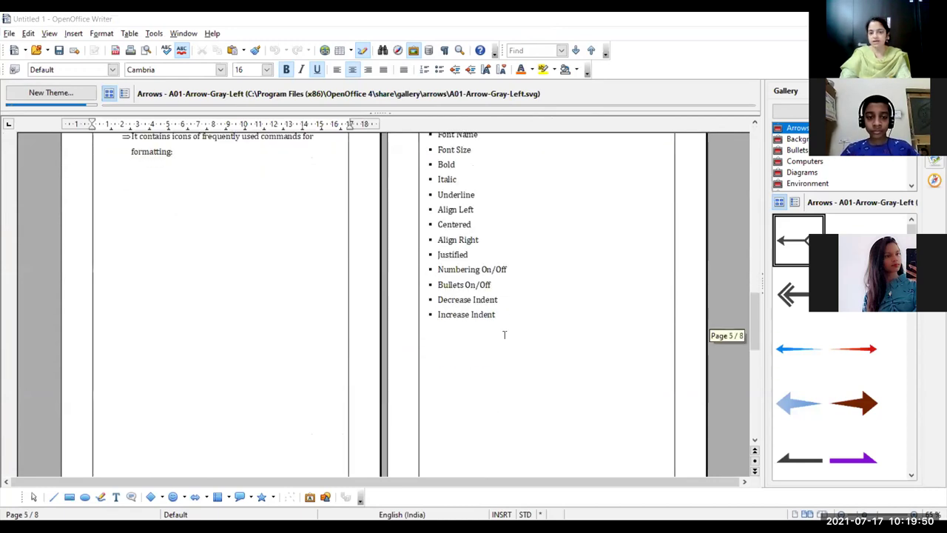
pyautogui.scroll(5, 503, 334)
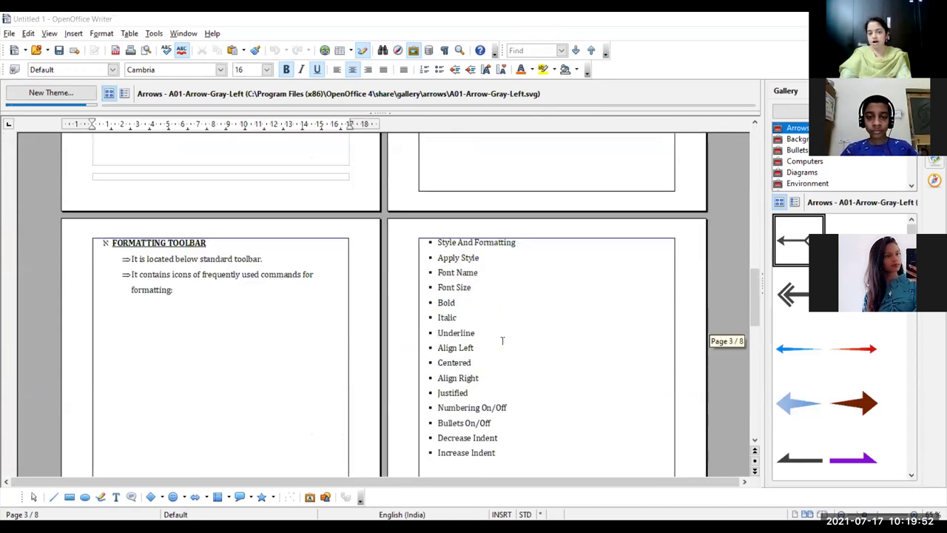
pyautogui.scroll(-1, 502, 340)
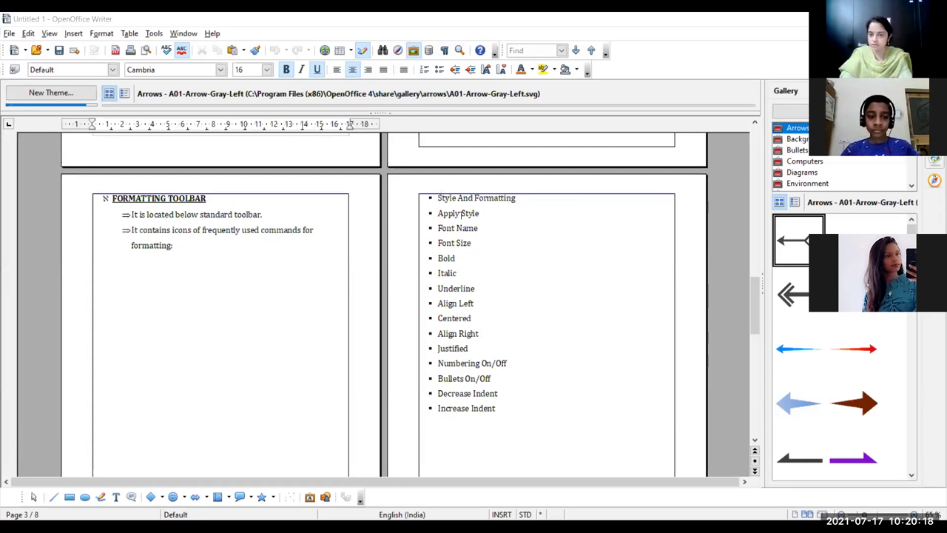
pyautogui.moveTo(438, 200); pyautogui.dragTo(704, 423)
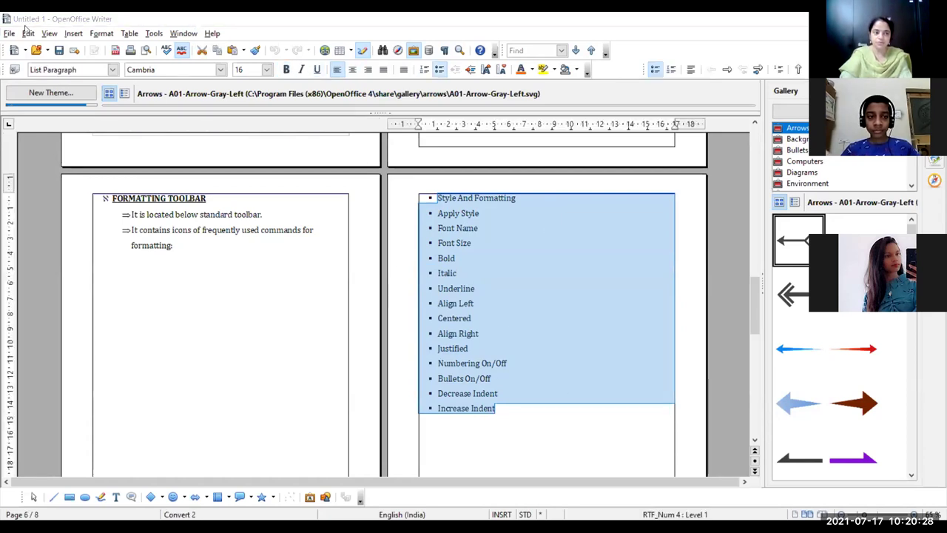
pyautogui.click(102, 33)
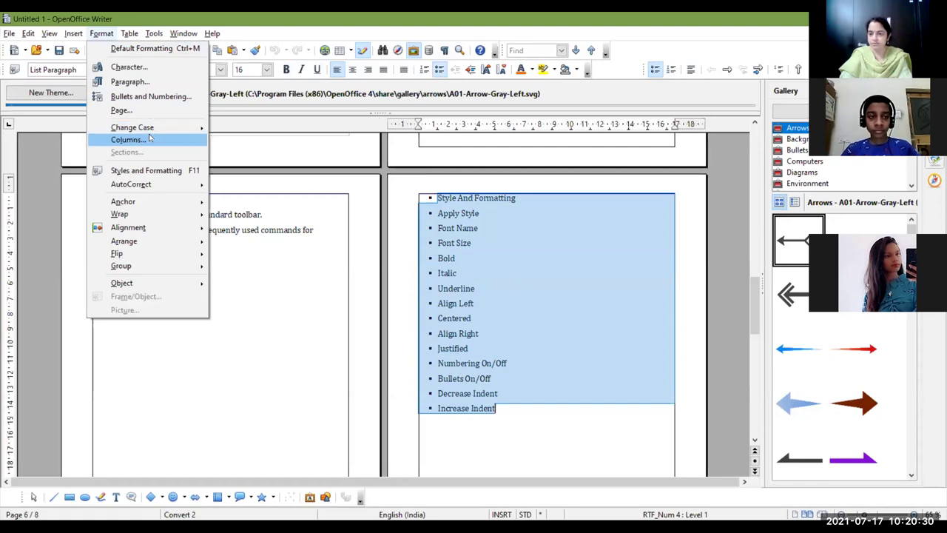
pyautogui.click(148, 140)
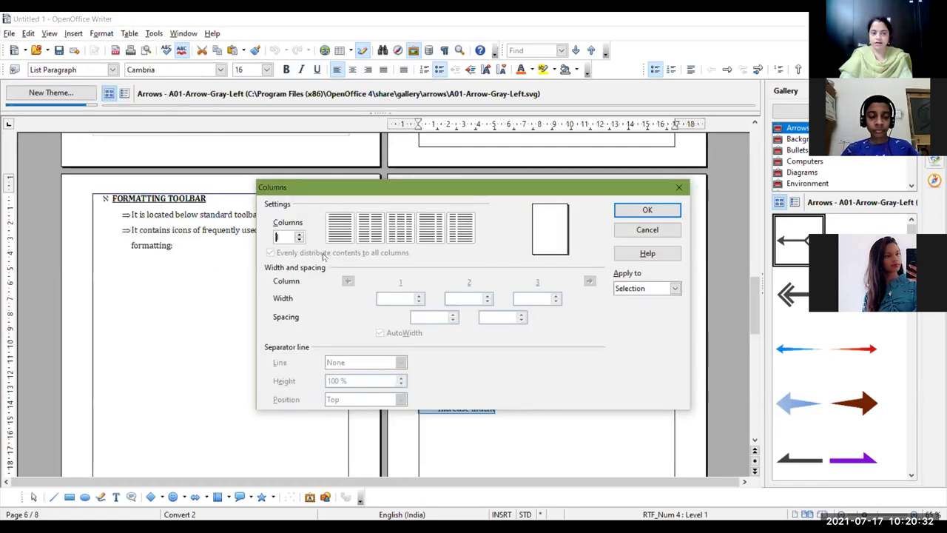
# Try the column presets and set up two columns with widths of 5.64 cm and 11.29 cm.
pyautogui.click(362, 235)
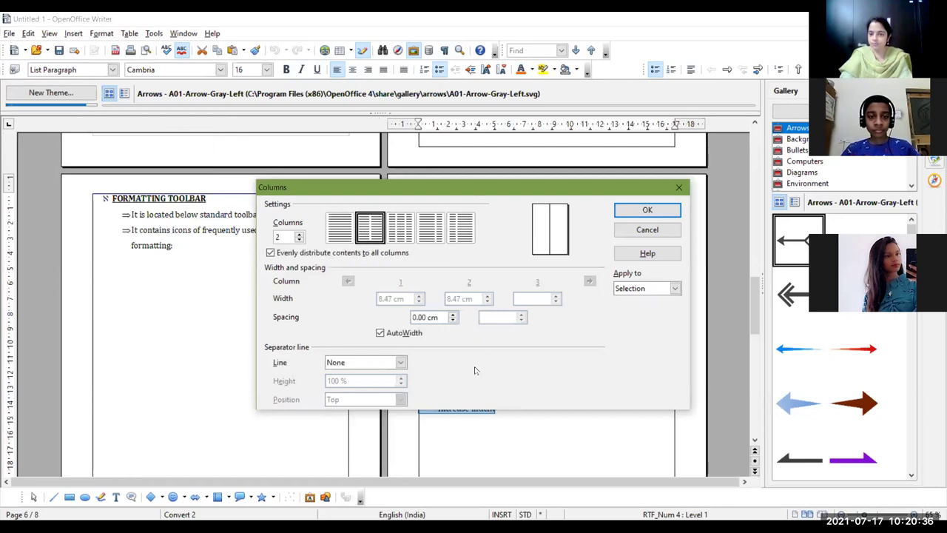
pyautogui.click(401, 230)
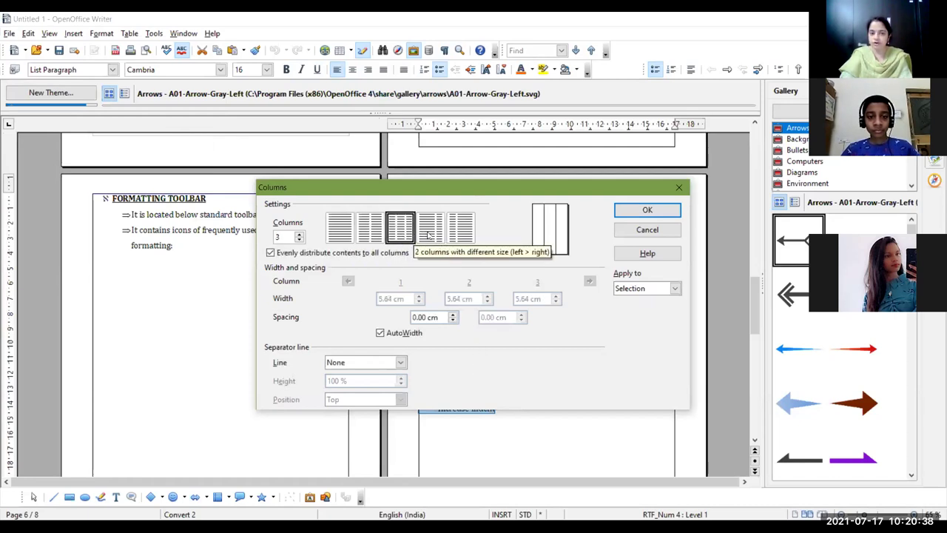
pyautogui.click(428, 233)
pyautogui.click(460, 229)
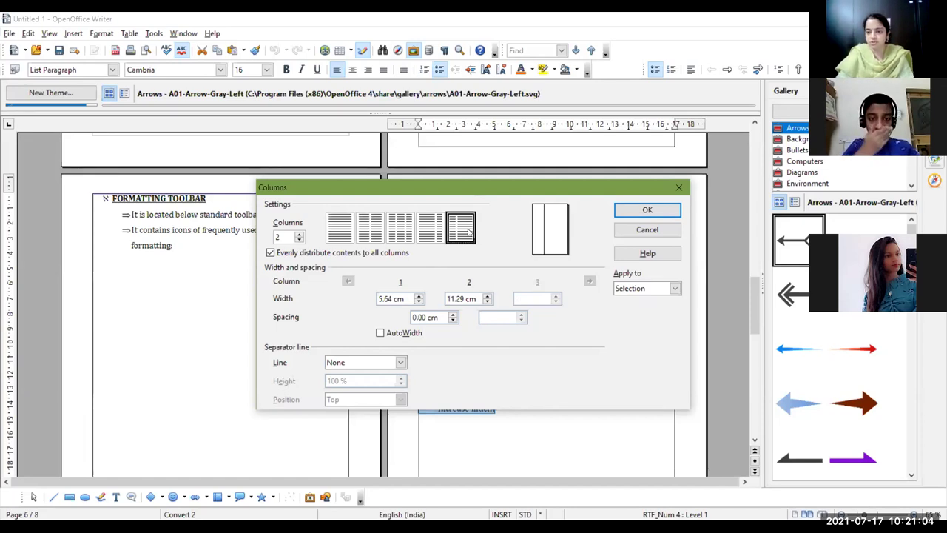
pyautogui.click(370, 227)
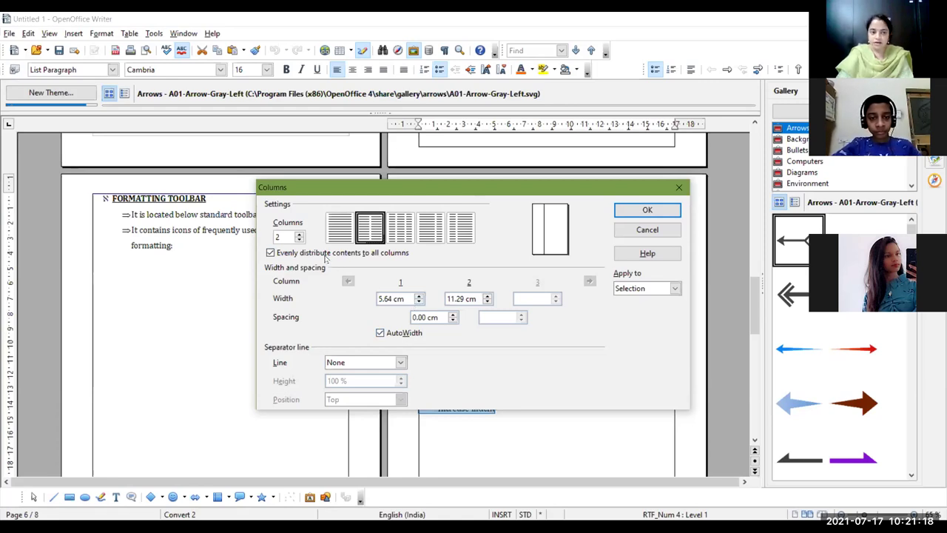
# Try a 1.00 pt separator line between the columns and set the line back to None.
pyautogui.click(401, 363)
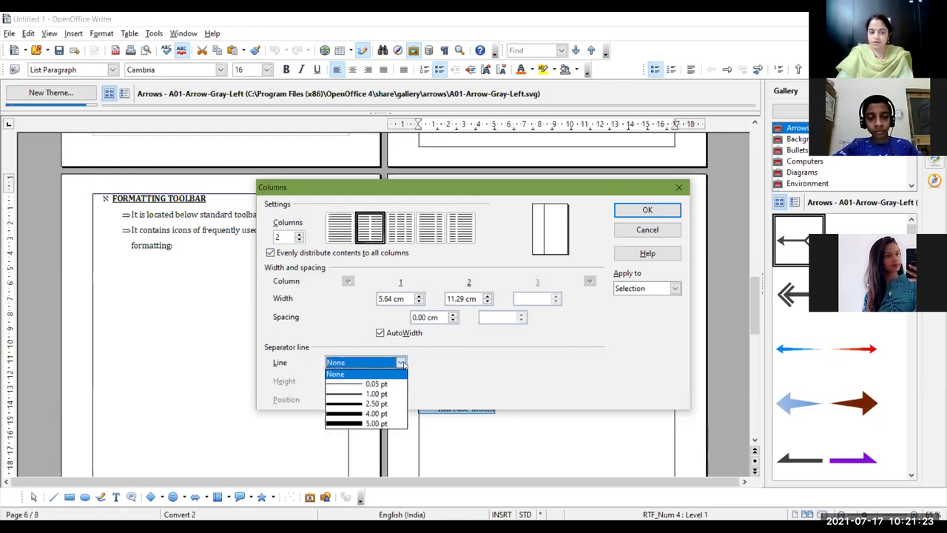
pyautogui.click(361, 394)
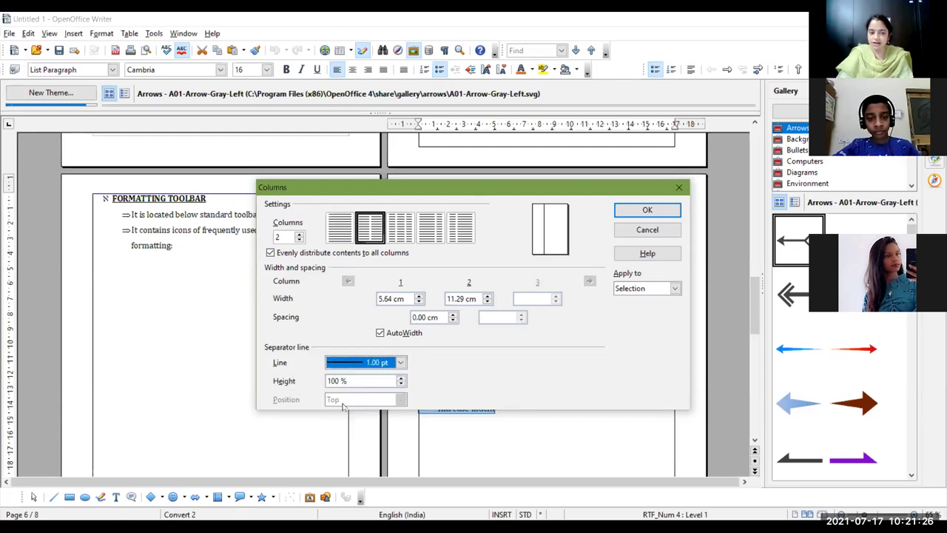
pyautogui.click(402, 363)
pyautogui.click(340, 374)
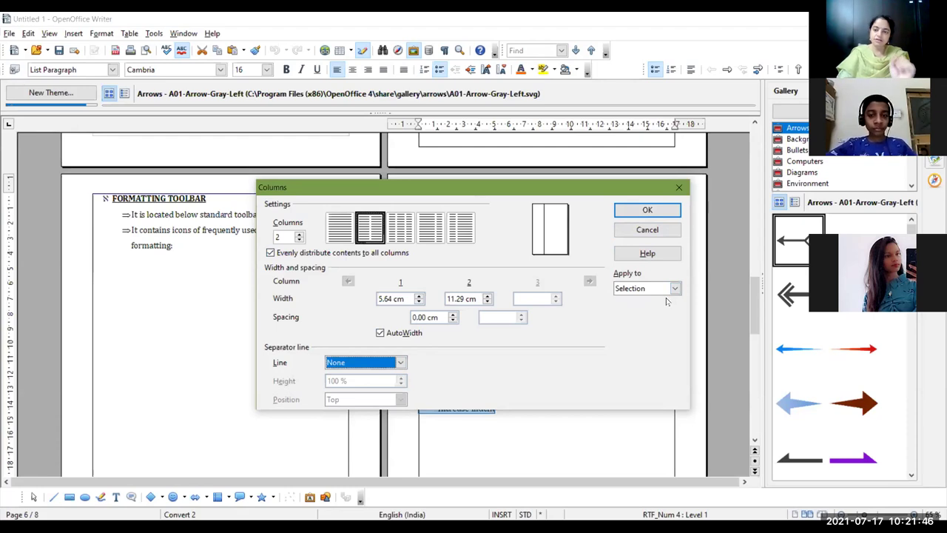
# Apply the two-column layout to the selection only and deselect the list.
pyautogui.click(673, 290)
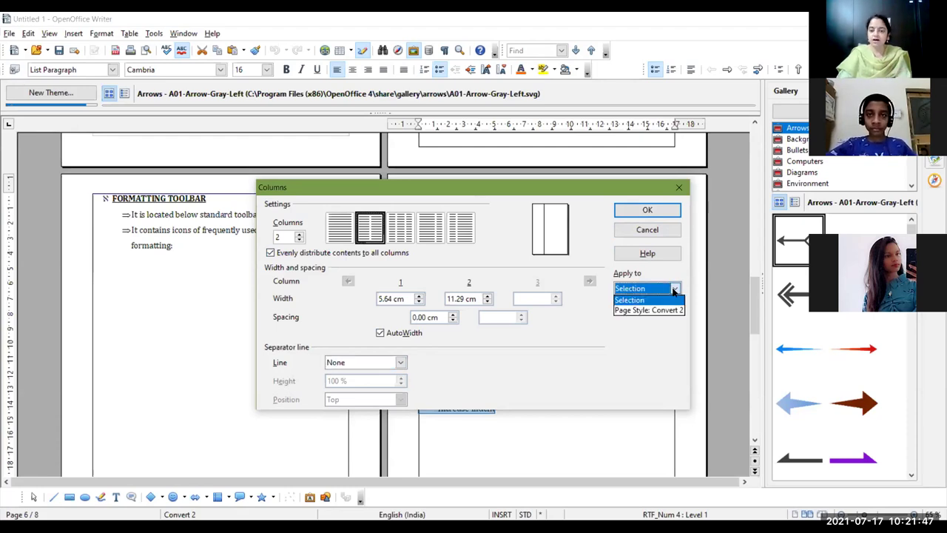
pyautogui.click(645, 343)
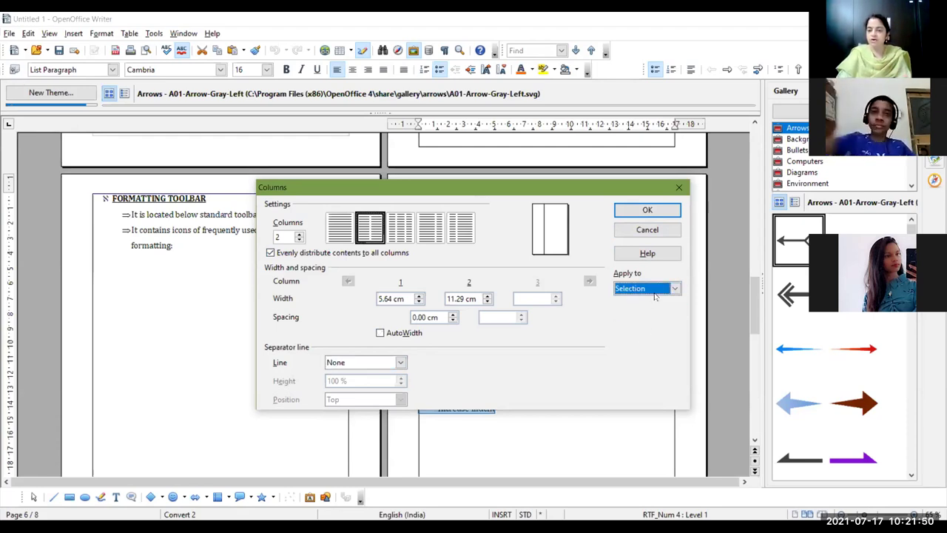
pyautogui.click(640, 211)
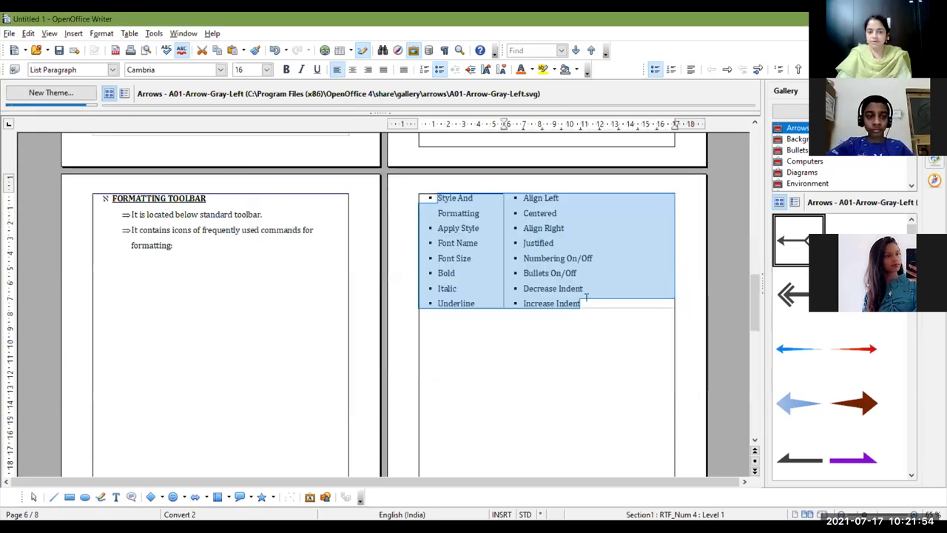
pyautogui.click(554, 386)
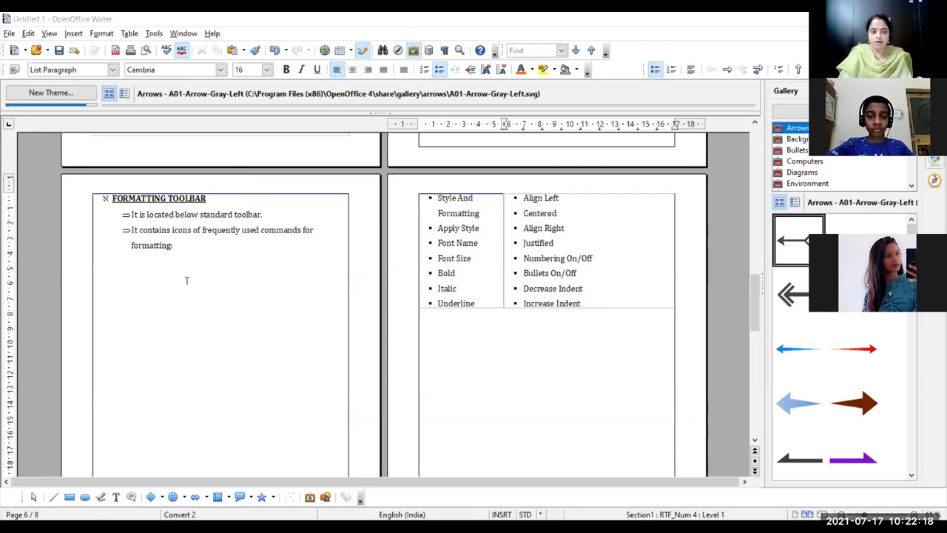
# Add a bulleted line below the FORMATTING TOOLBAR text with Style and Formatiing separated by three tabs.
pyautogui.click(235, 238)
pyautogui.press('Return')
pyautogui.press('BackSpace')
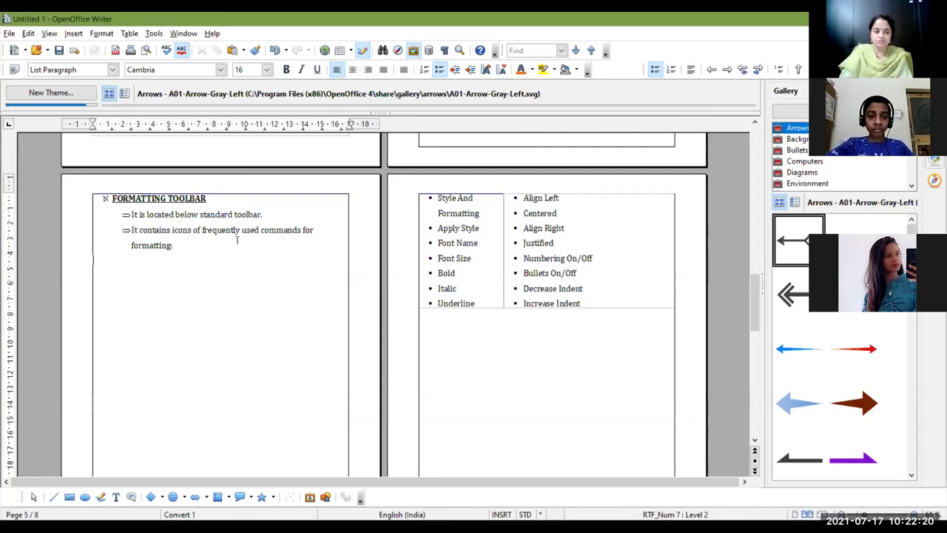
pyautogui.write('Styl')
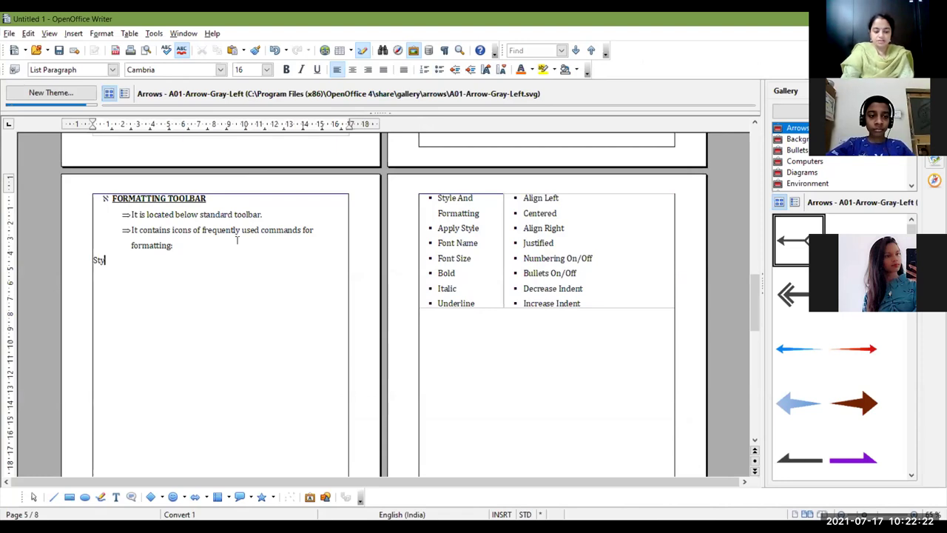
pyautogui.write('e')
pyautogui.press('Tab')
pyautogui.press('Tab')
pyautogui.press('Tab')
pyautogui.write('F')
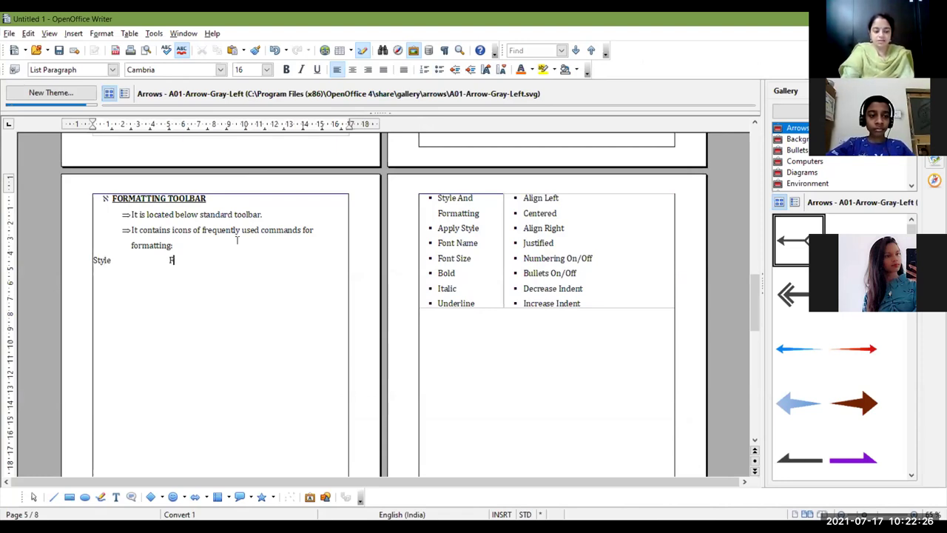
pyautogui.write('ormatting')
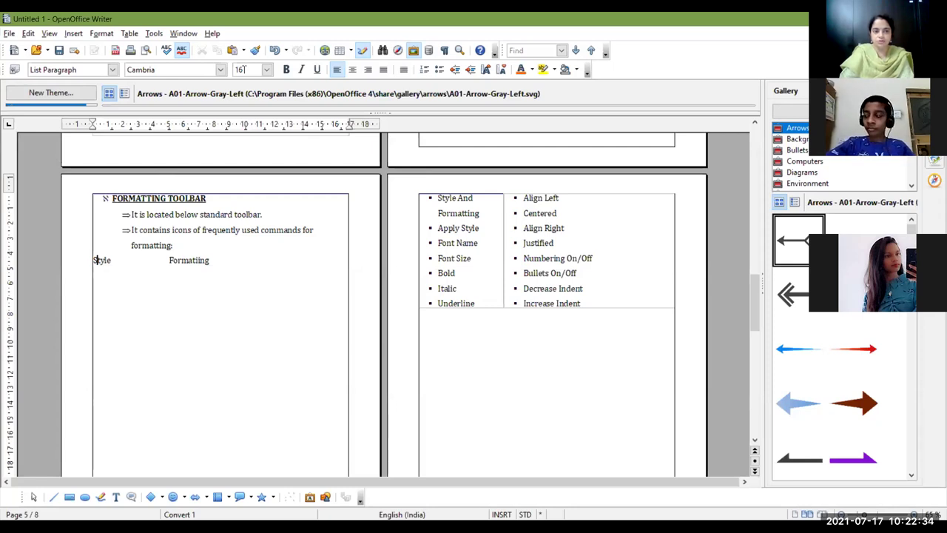
pyautogui.click(439, 70)
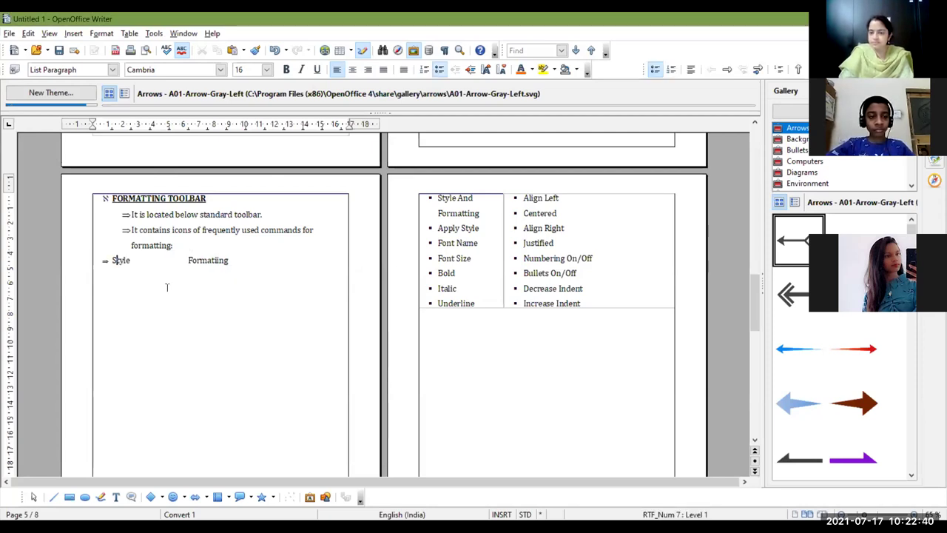
# Delete the whole tab-separated Style line, including its bullet, below the FORMATTING TOOLBAR text.
pyautogui.moveTo(182, 260); pyautogui.dragTo(251, 266)
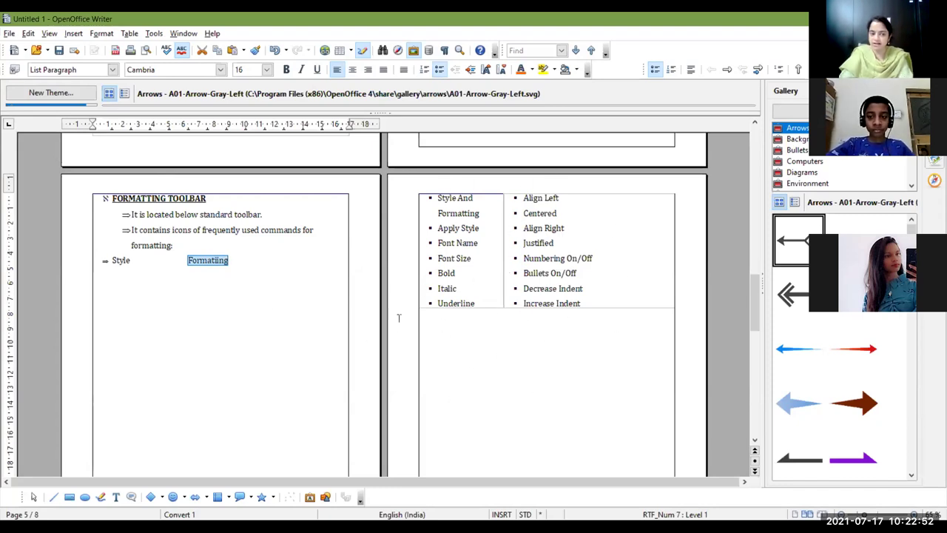
pyautogui.press('BackSpace')
pyautogui.press('BackSpace')
pyautogui.press('BackSpace')
pyautogui.press('BackSpace')
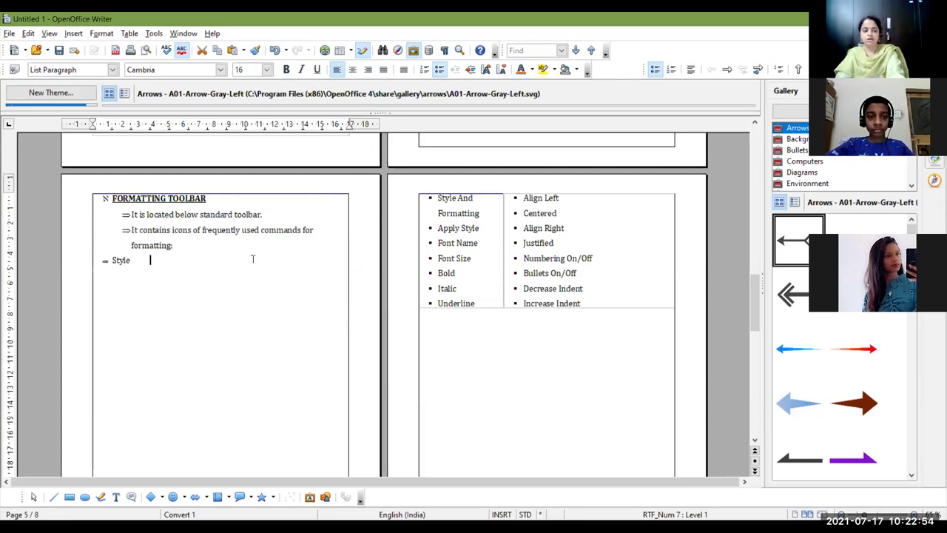
pyautogui.press('BackSpace')
pyautogui.press('BackSpace')
pyautogui.press('BackSpace')
pyautogui.press('BackSpace')
pyautogui.press('BackSpace')
pyautogui.press('BackSpace')
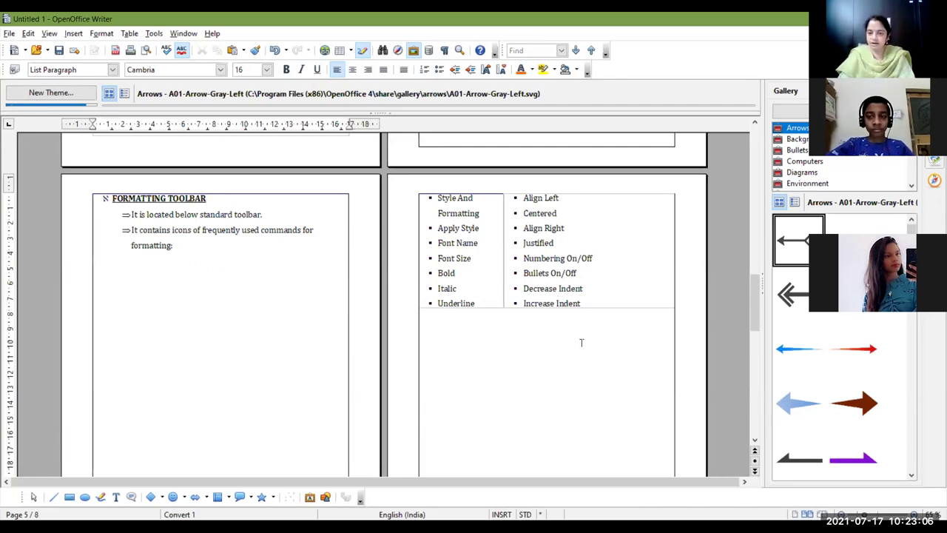
# Select the bulleted list from New to Spelling And Grammar and choose a three-column layout for the selection.
pyautogui.click(101, 35)
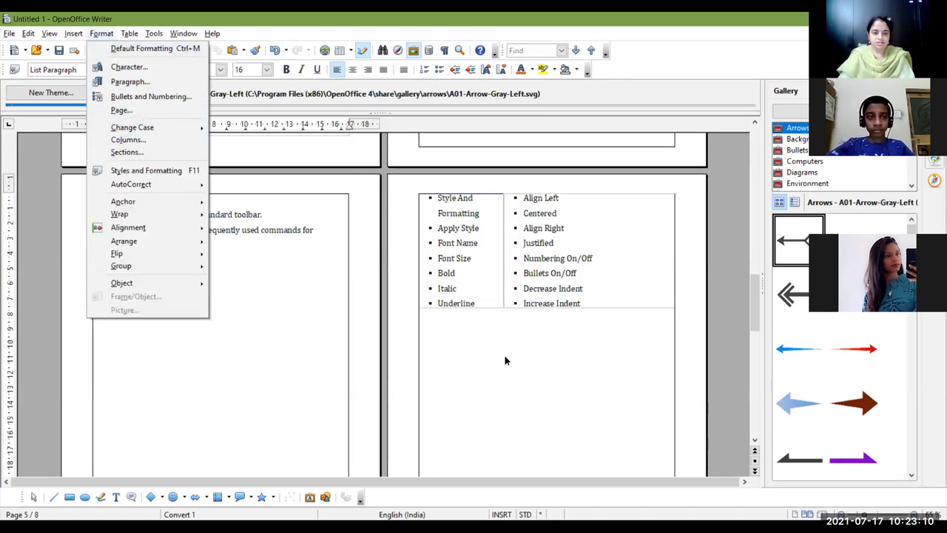
pyautogui.scroll(15, 465, 360)
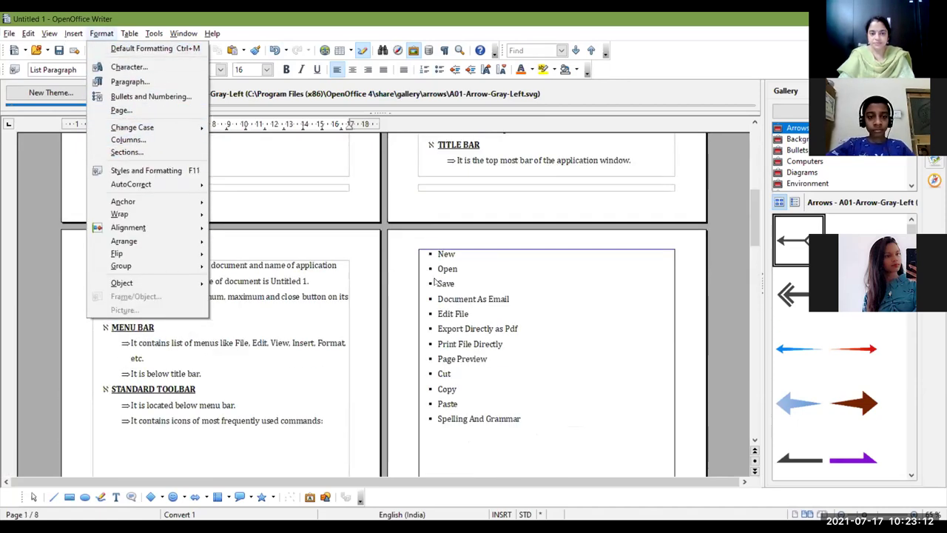
pyautogui.click(439, 254)
pyautogui.moveTo(440, 254); pyautogui.dragTo(541, 437)
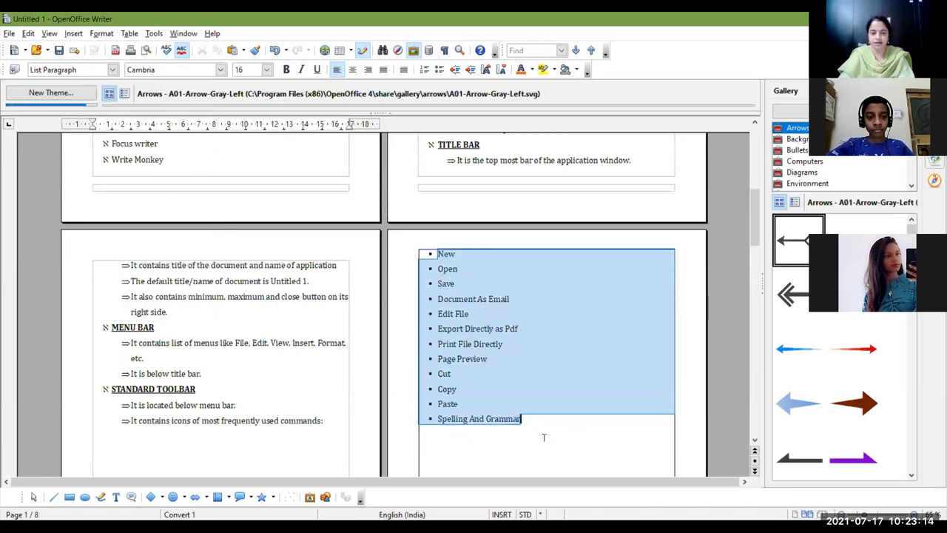
pyautogui.click(103, 35)
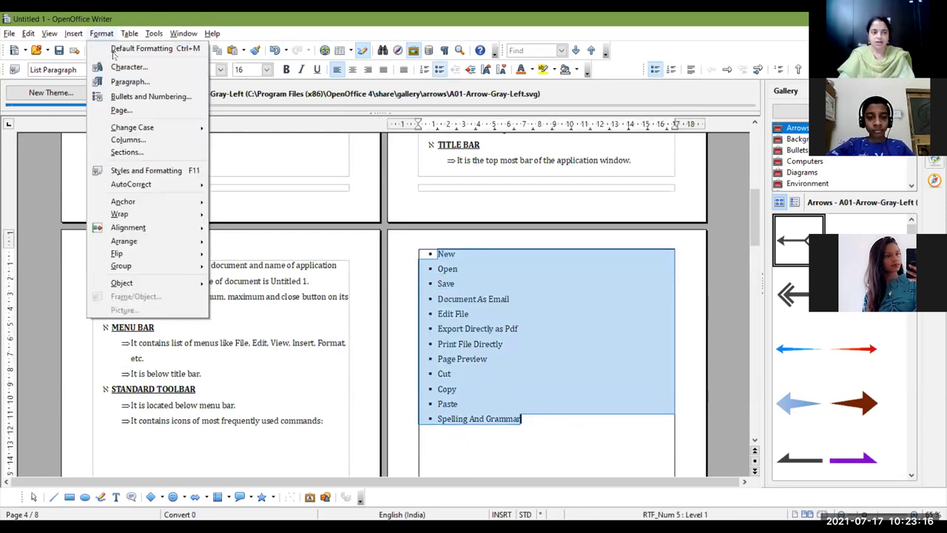
pyautogui.click(126, 139)
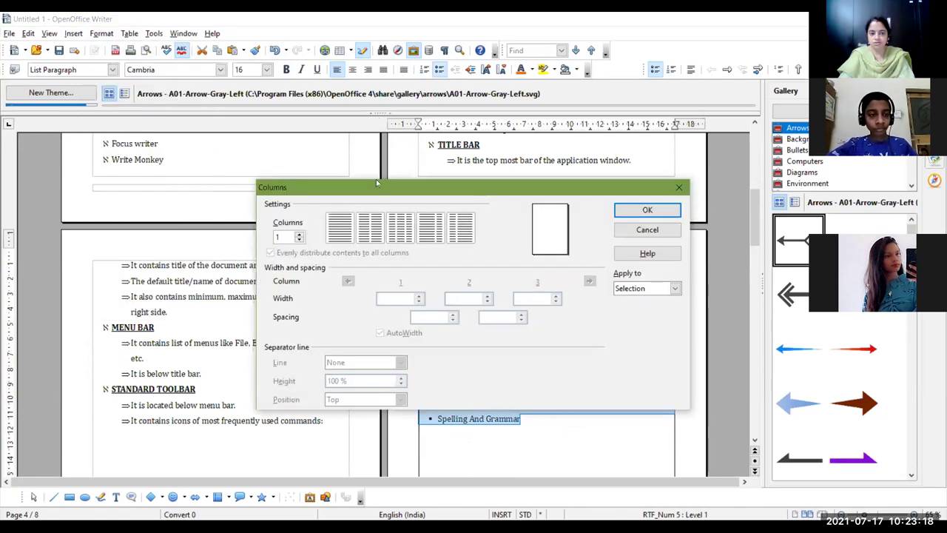
pyautogui.click(393, 224)
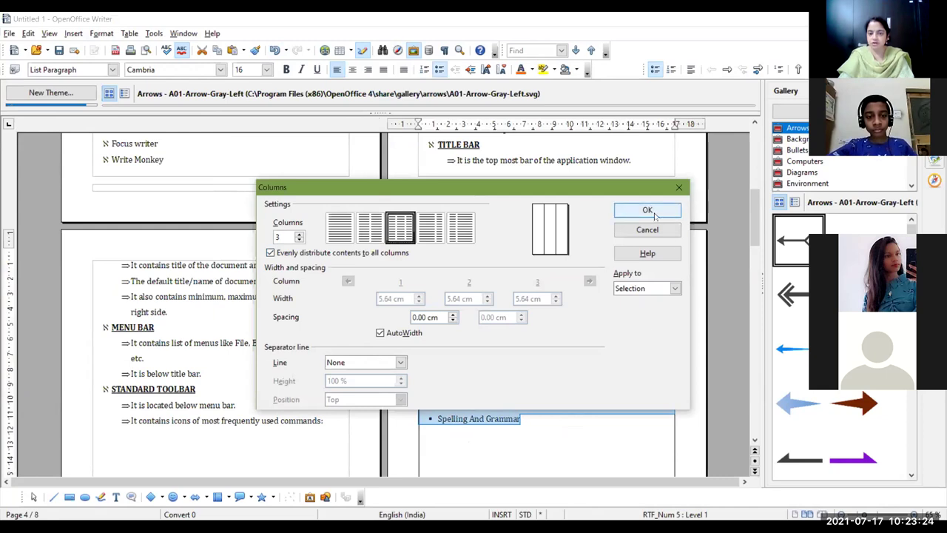
# Add a 0.05 pt separator line between the three columns and apply the column settings.
pyautogui.click(399, 362)
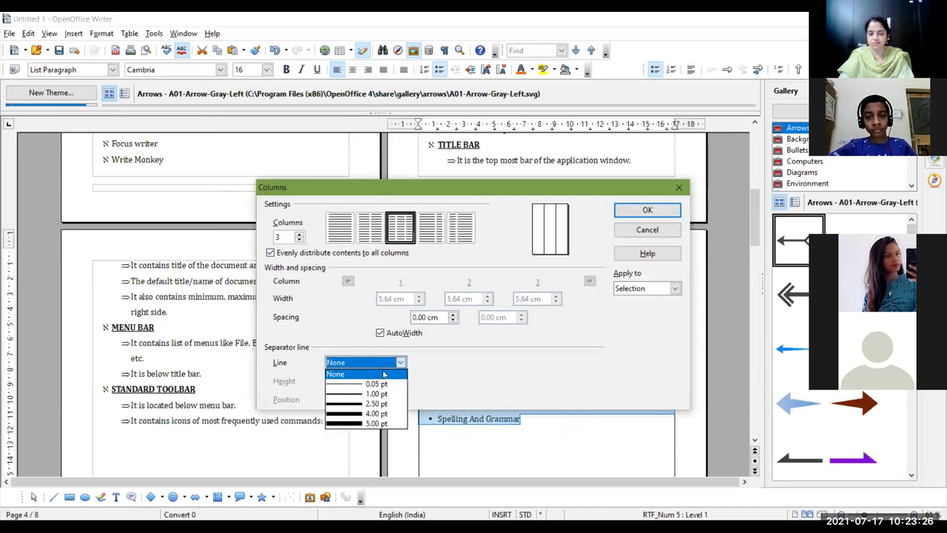
pyautogui.click(362, 384)
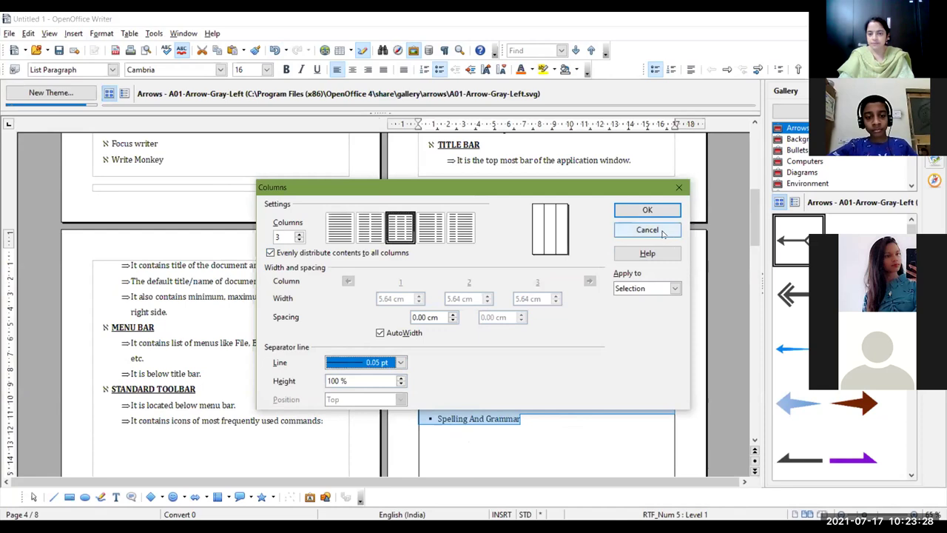
pyautogui.click(649, 211)
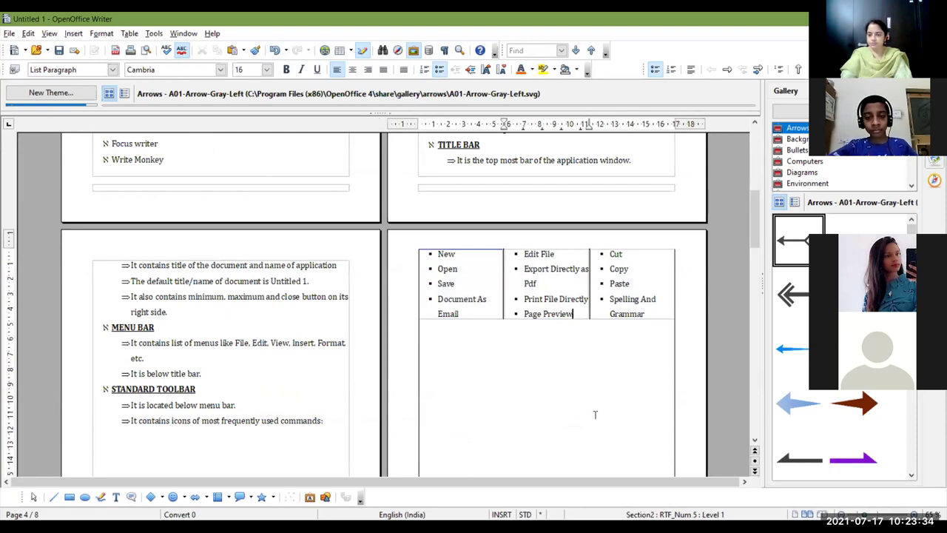
# Examine the column layouts of the standard and formatting toolbar command lists at a larger zoom.
pyautogui.keyDown('ctrl'); pyautogui.scroll(2, 553, 383); pyautogui.keyUp('ctrl')
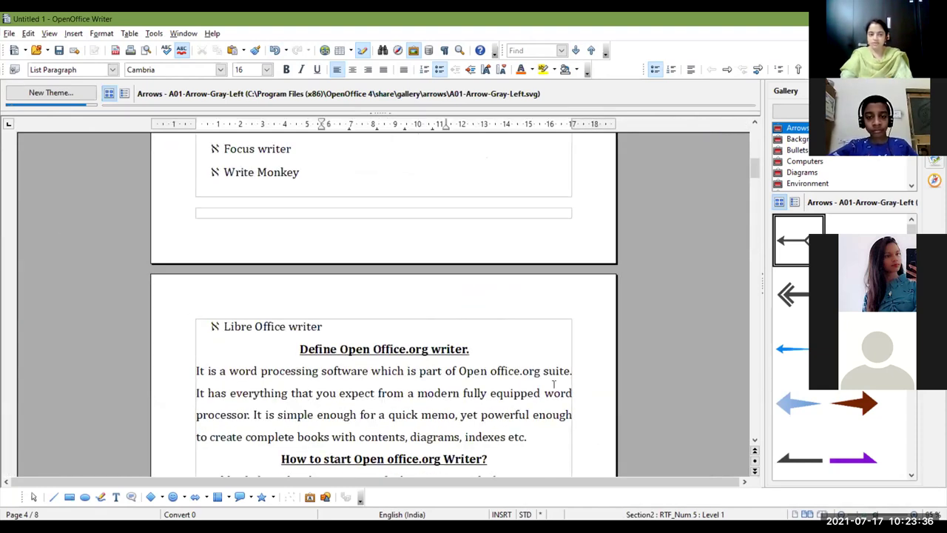
pyautogui.scroll(15, 553, 384)
pyautogui.scroll(-8, 536, 375)
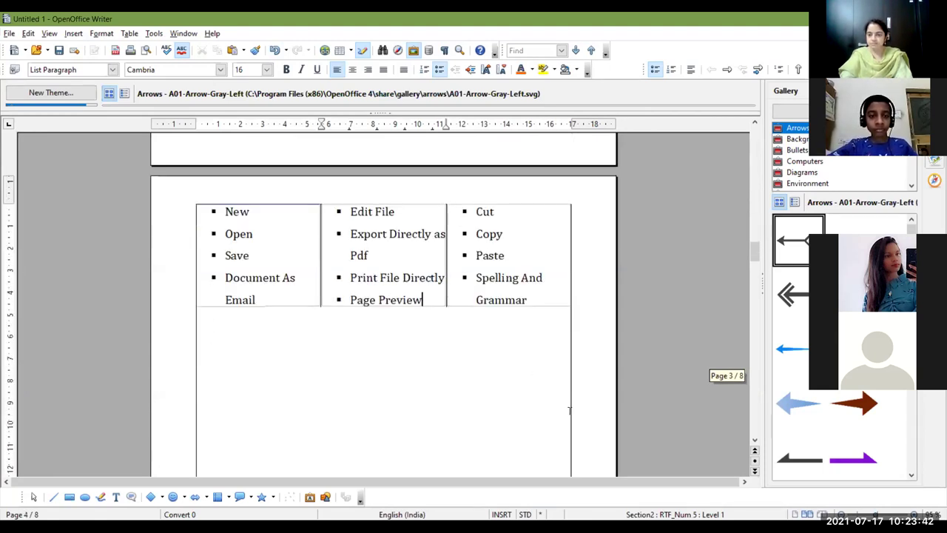
pyautogui.scroll(-10, 551, 400)
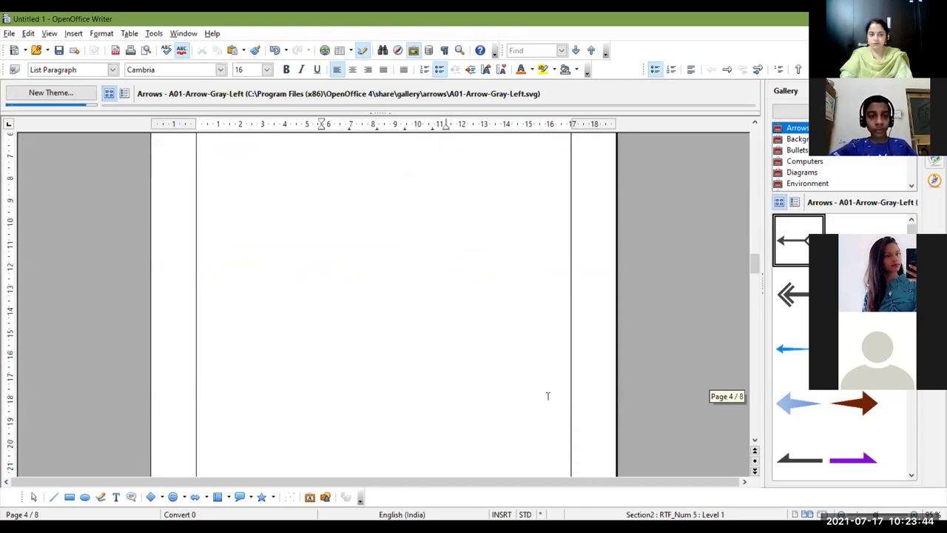
pyautogui.scroll(-10, 547, 396)
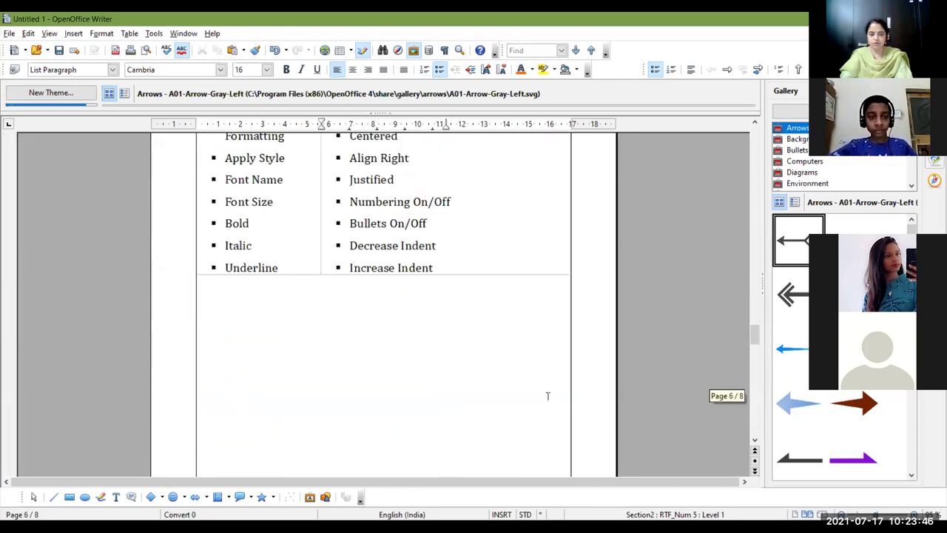
pyautogui.scroll(2, 547, 395)
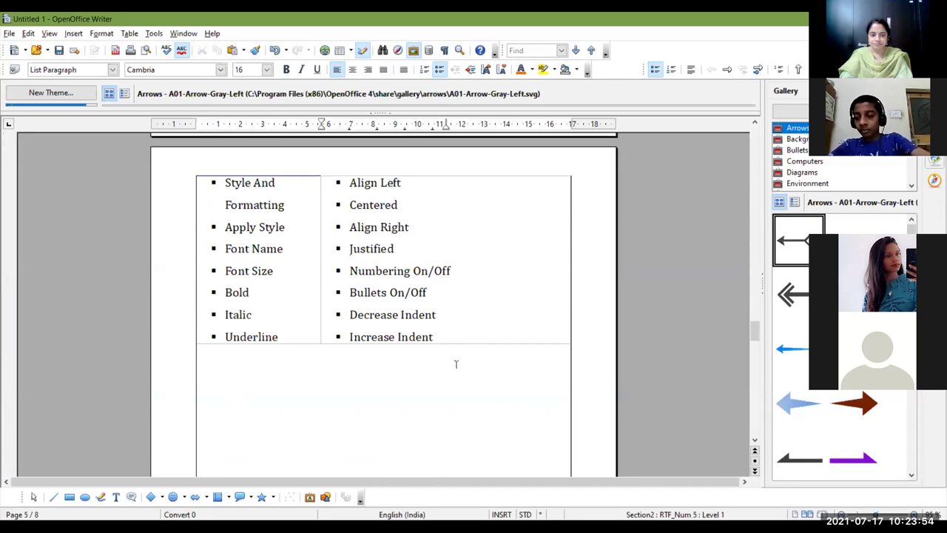
pyautogui.scroll(-15, 455, 364)
pyautogui.scroll(10, 455, 382)
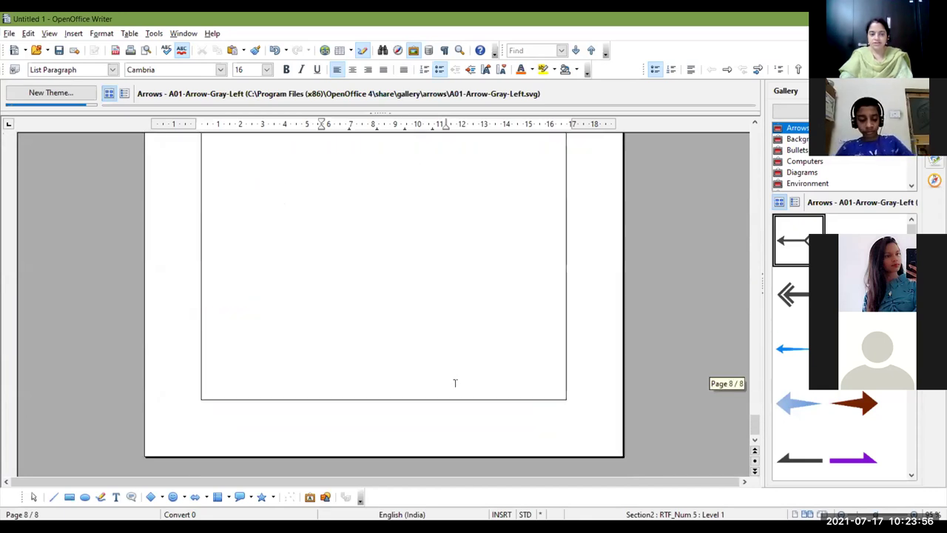
# Try a two-column layout on the Convert 3 page style from the empty last page.
pyautogui.click(334, 387)
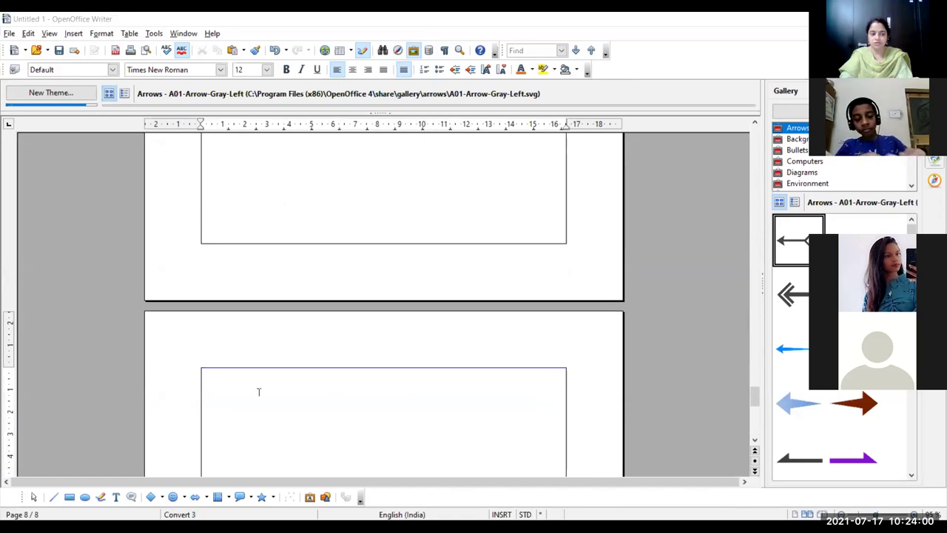
pyautogui.click(100, 35)
pyautogui.click(134, 109)
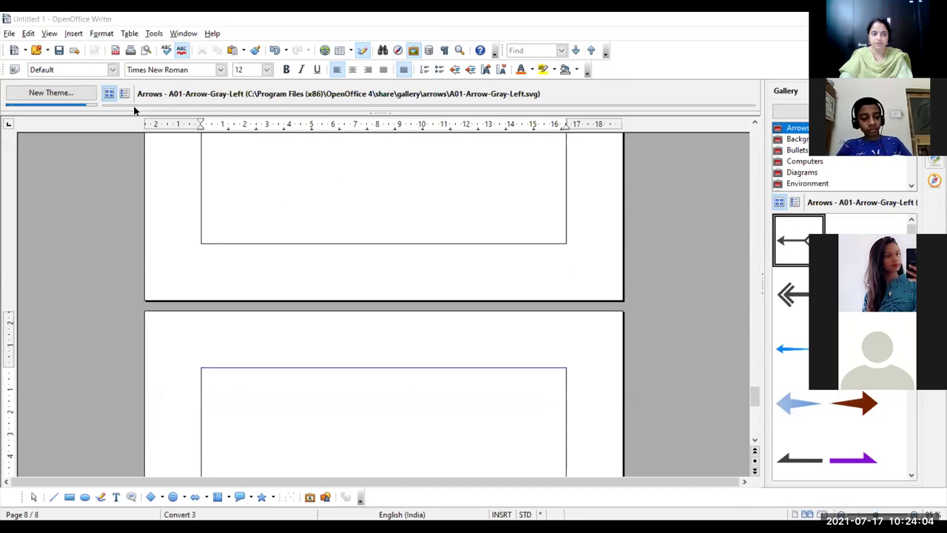
pyautogui.click(101, 33)
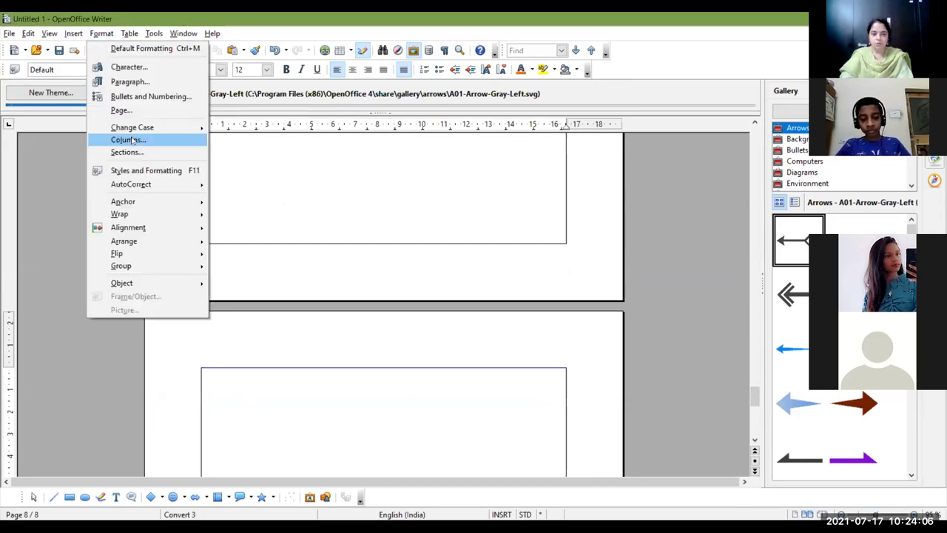
pyautogui.click(133, 139)
pyautogui.click(647, 289)
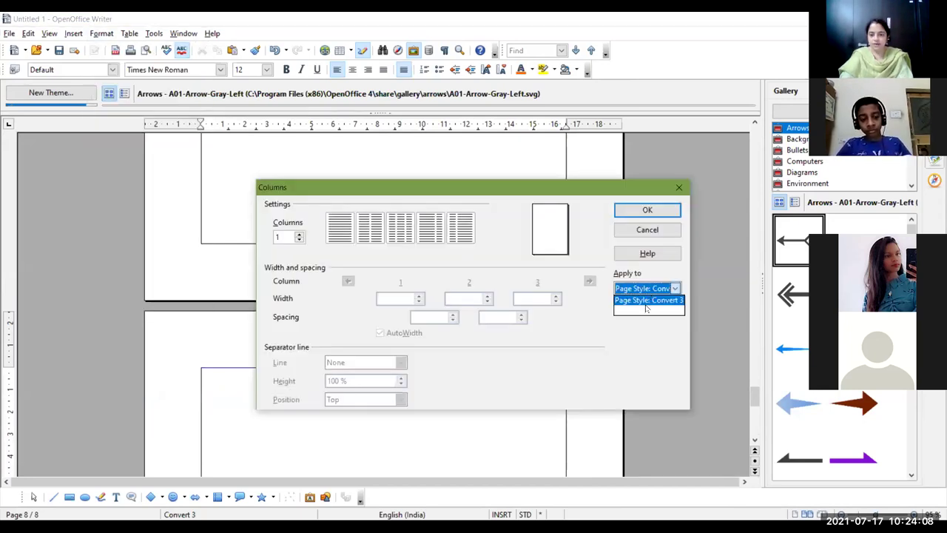
pyautogui.click(647, 301)
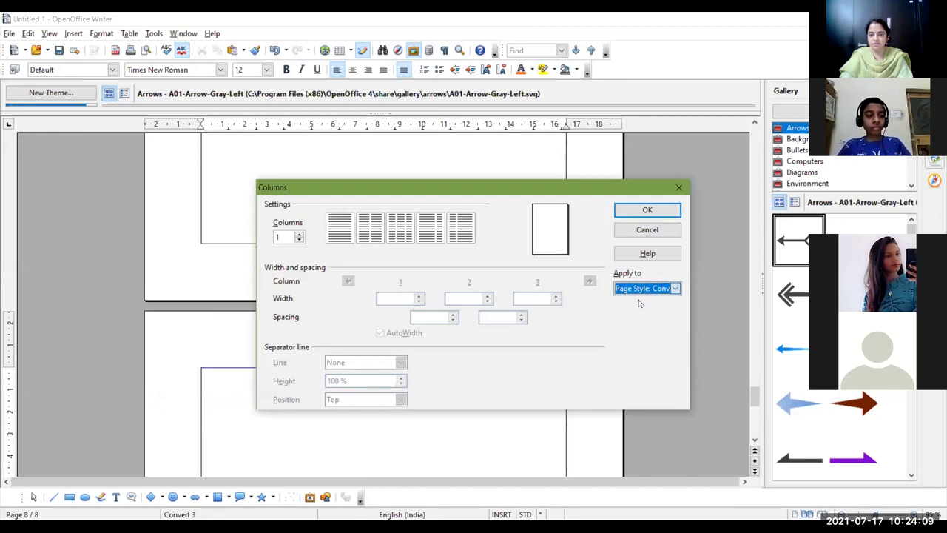
pyautogui.click(370, 229)
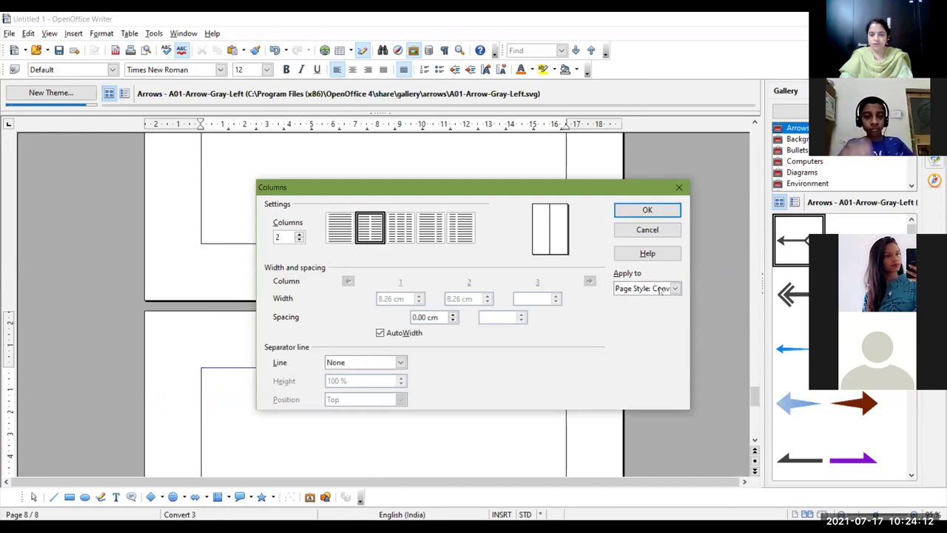
pyautogui.click(661, 210)
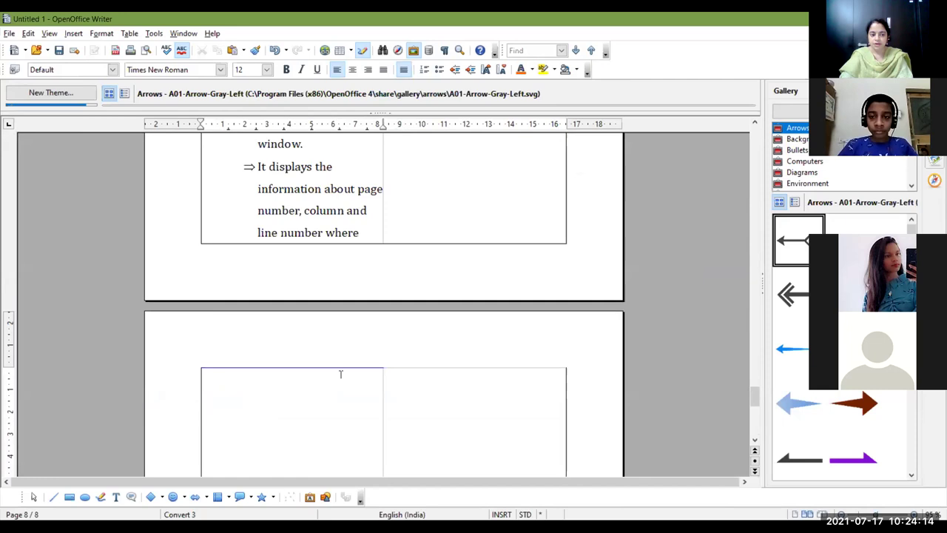
# Check which pages of the document are affected by the two-column page style layout.
pyautogui.scroll(15, 347, 399)
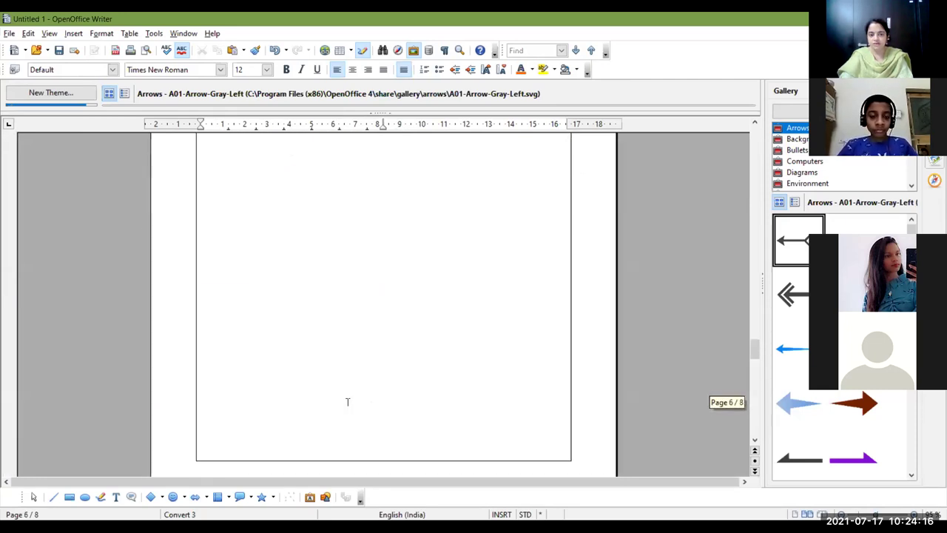
pyautogui.scroll(15, 347, 401)
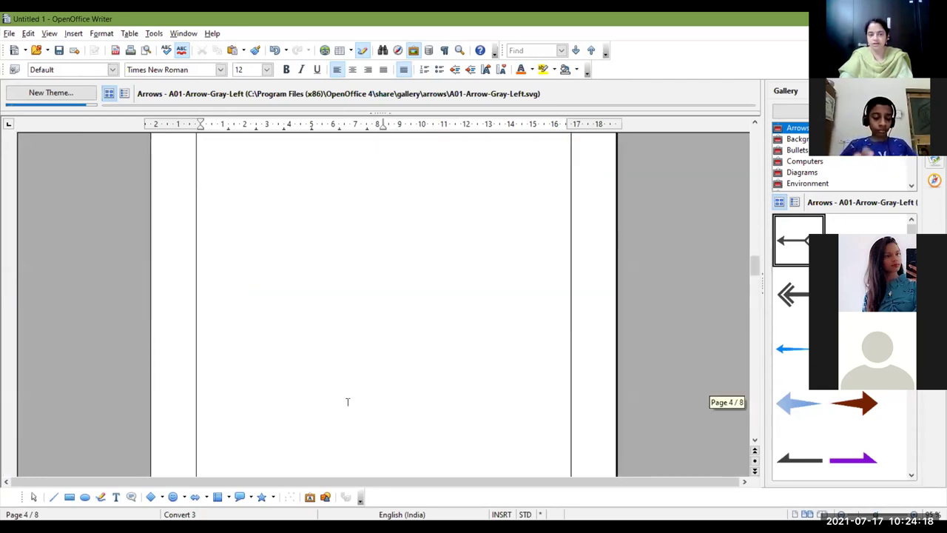
pyautogui.scroll(10, 347, 401)
pyautogui.scroll(-15, 348, 403)
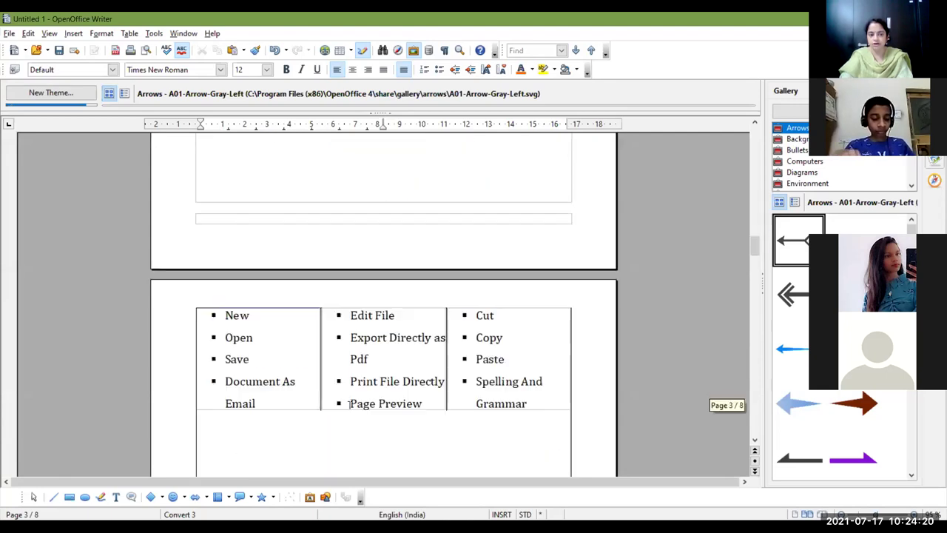
pyautogui.scroll(-15, 349, 404)
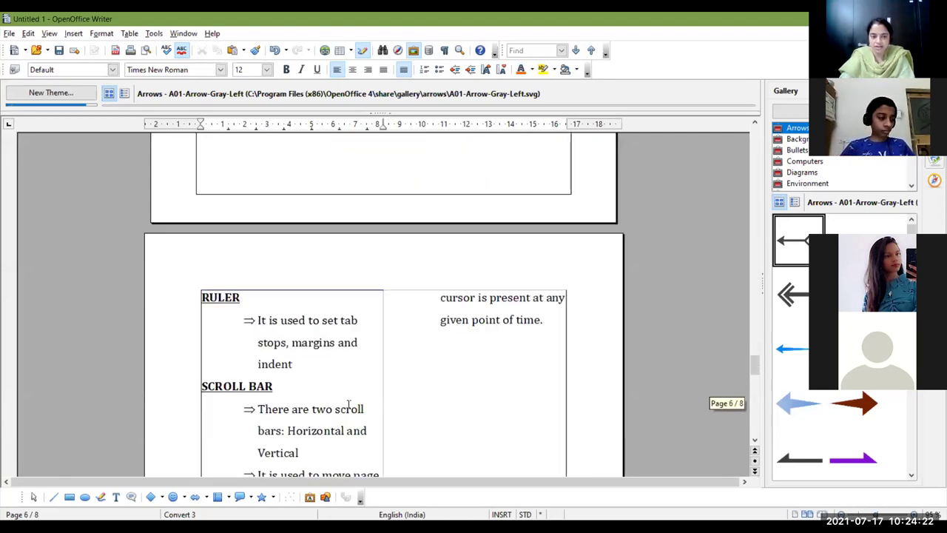
pyautogui.scroll(-5, 343, 382)
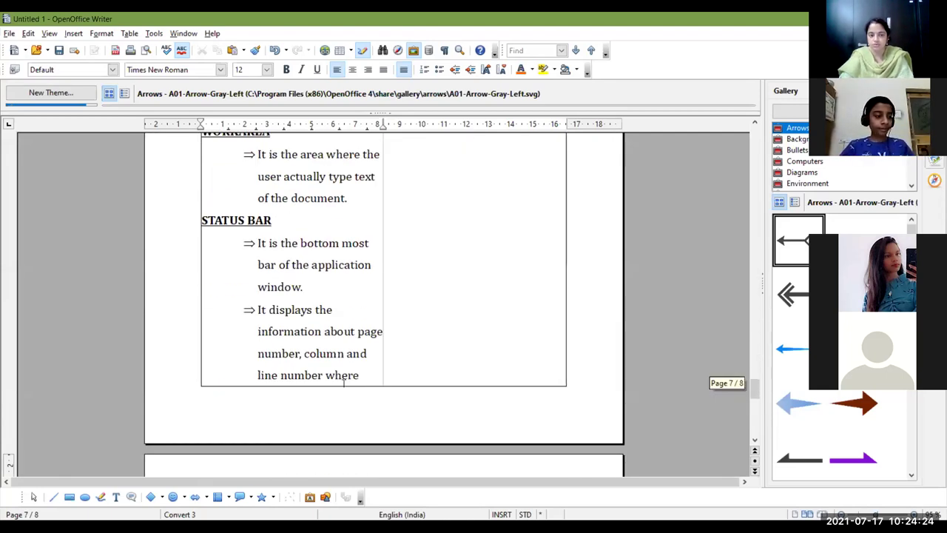
pyautogui.scroll(5, 343, 382)
pyautogui.scroll(3, 343, 382)
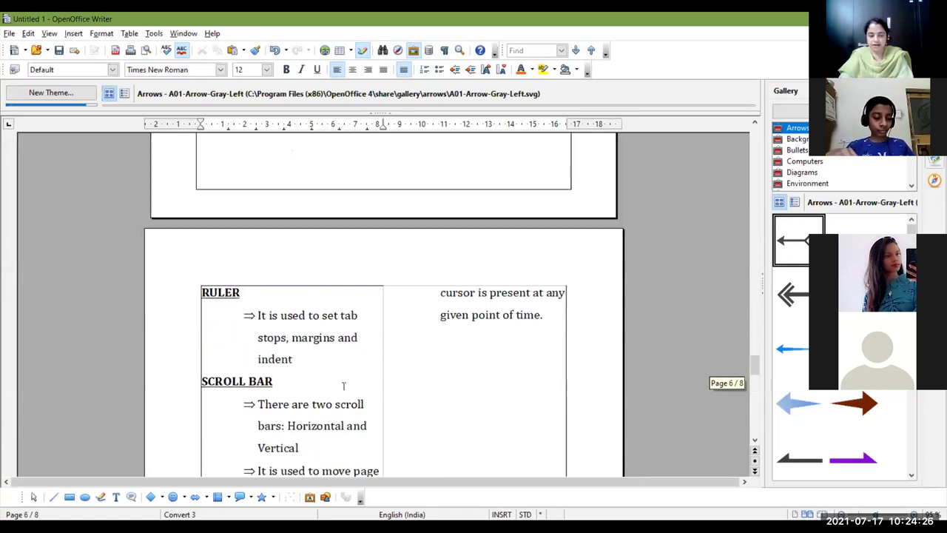
# Undo the two-column layout of the Convert 3 page style.
pyautogui.hotkey('ctrl', 'z')
pyautogui.hotkey('ctrl', 'z')
pyautogui.hotkey('ctrl', 'z')
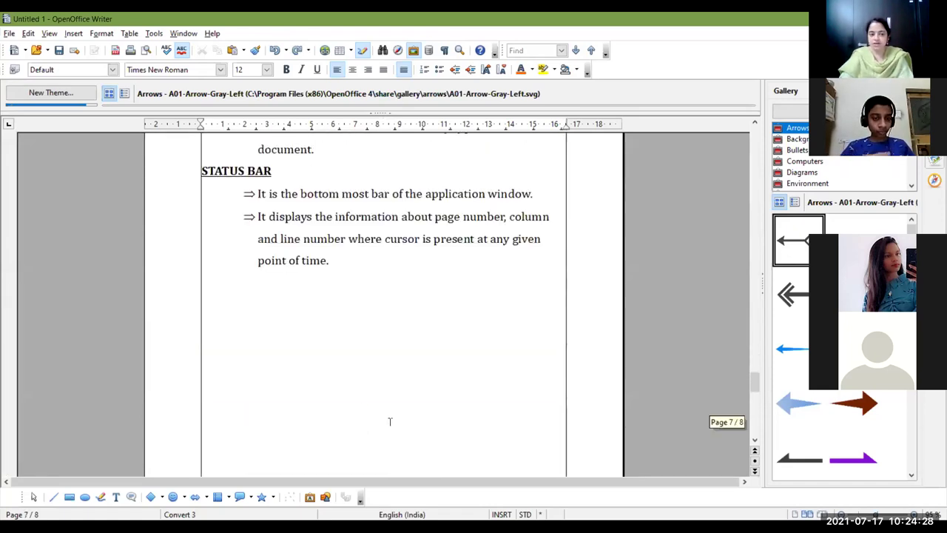
pyautogui.scroll(15, 384, 422)
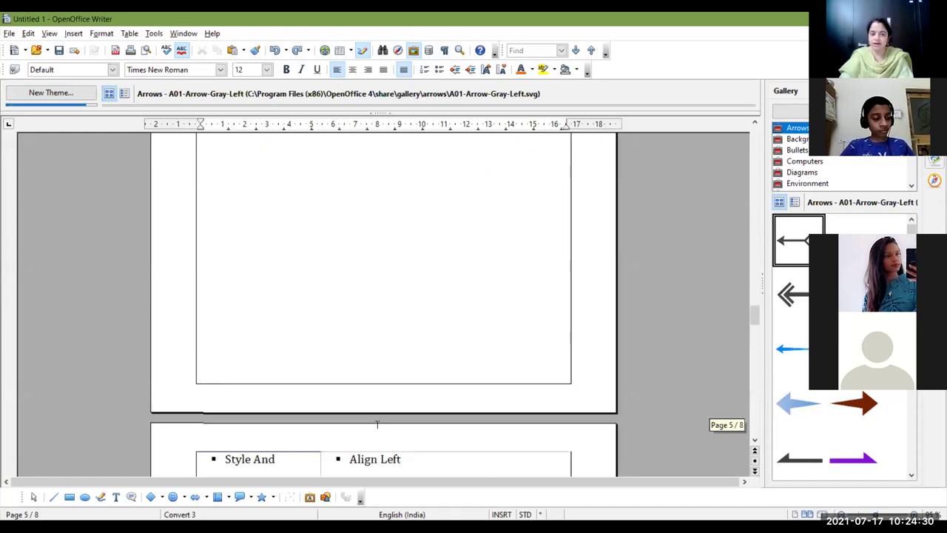
pyautogui.scroll(15, 376, 424)
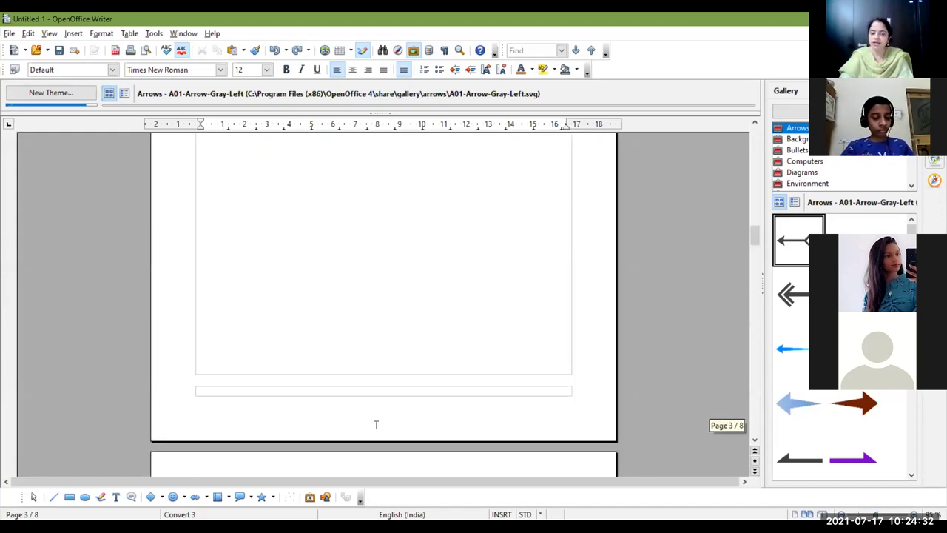
pyautogui.scroll(15, 376, 424)
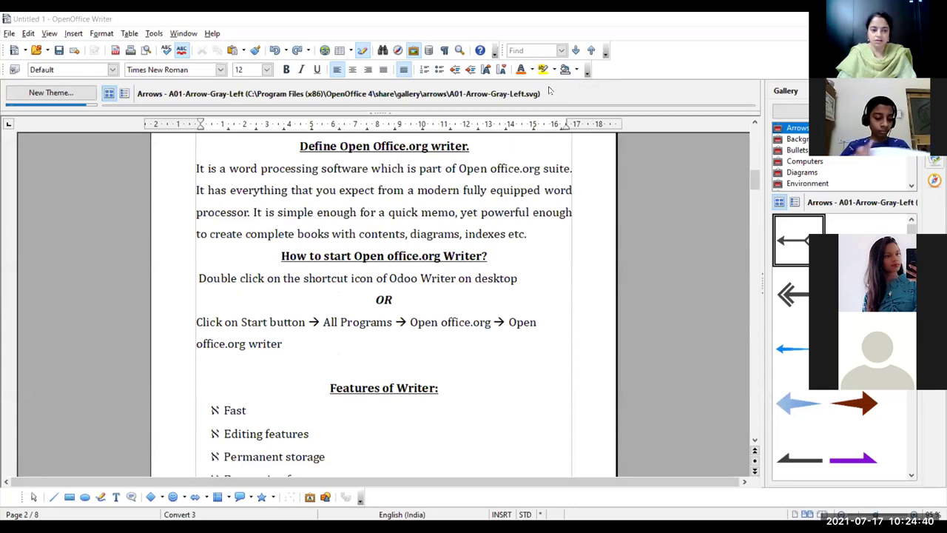
# Switch to the slide presentation and advance from Using Columns to the Alignment slide.
pyautogui.hotkey('alt', 'Tab')
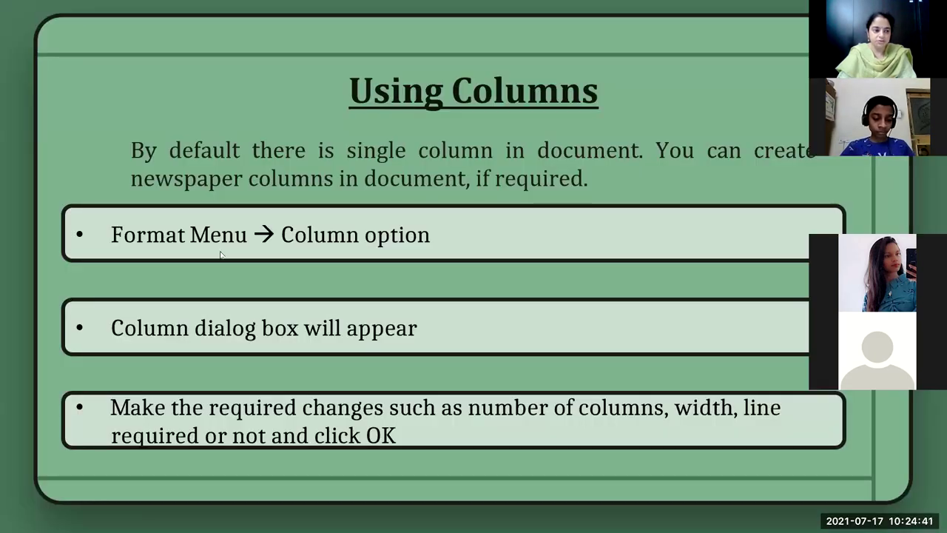
pyautogui.click(509, 280)
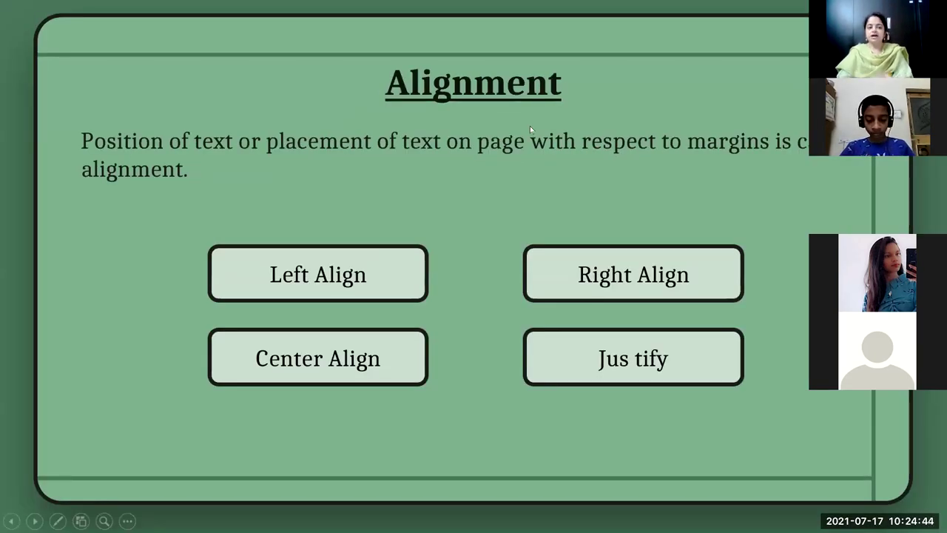
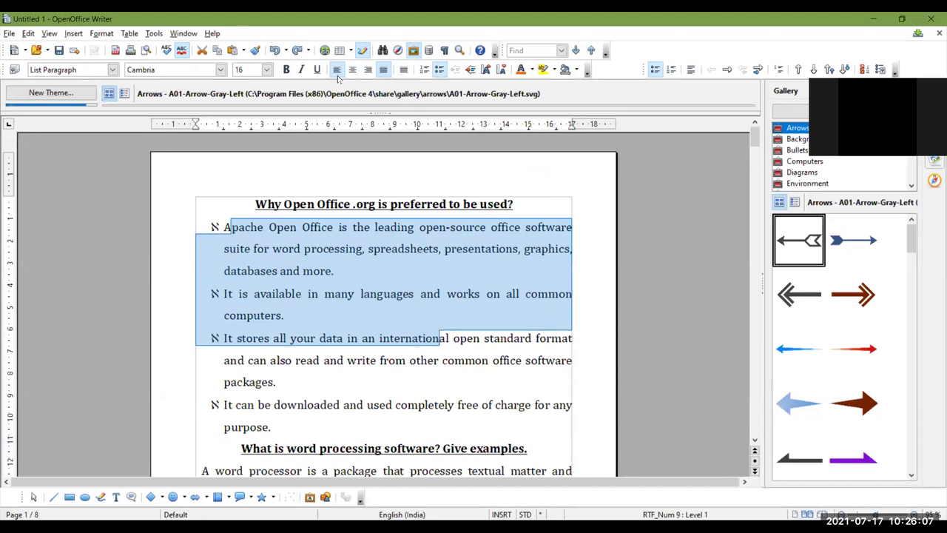
# Try left alignment on the first three bulleted paragraphs under the opening heading and set them back to justified.
pyautogui.click(336, 70)
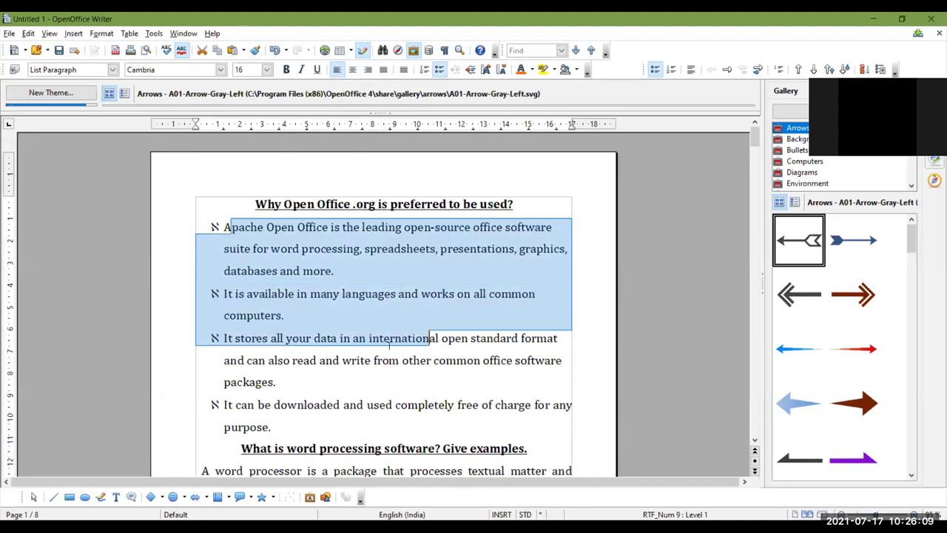
pyautogui.click(558, 228)
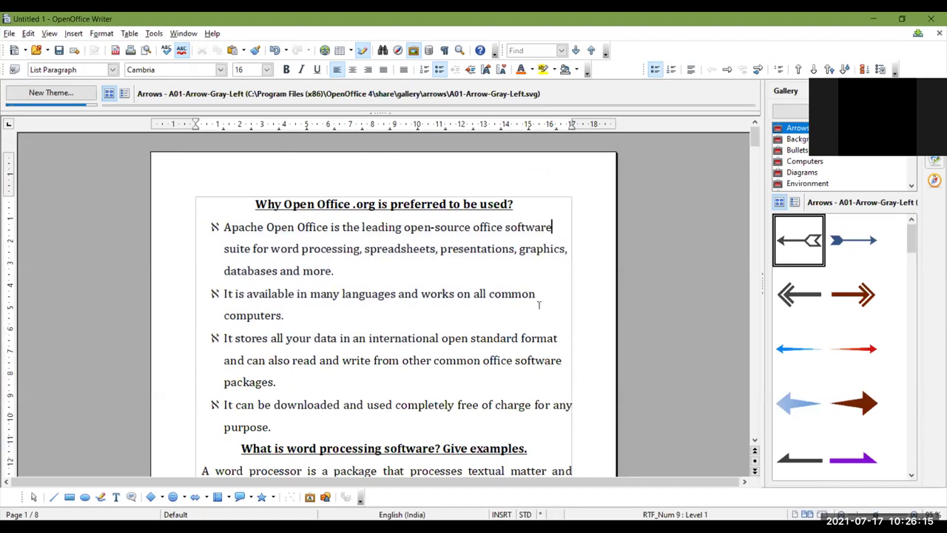
pyautogui.moveTo(230, 227); pyautogui.dragTo(560, 366)
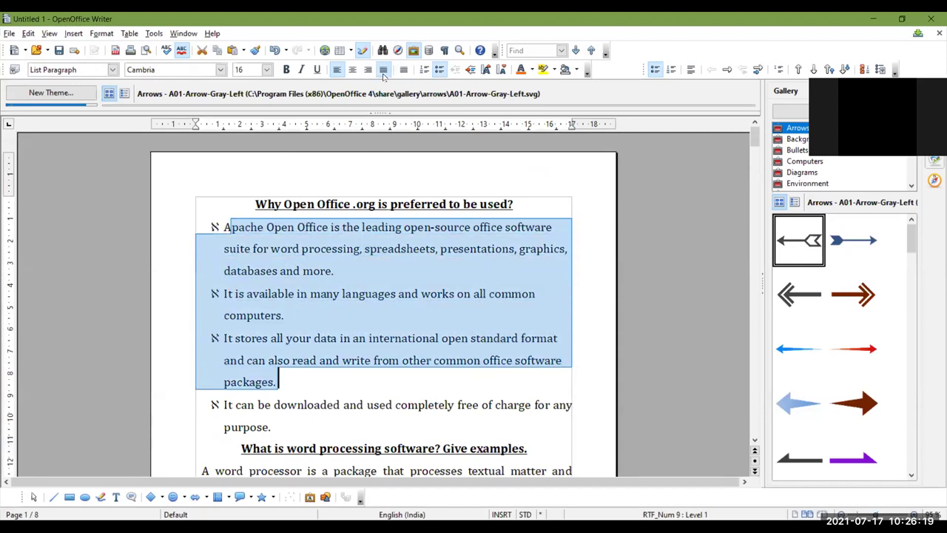
pyautogui.click(383, 70)
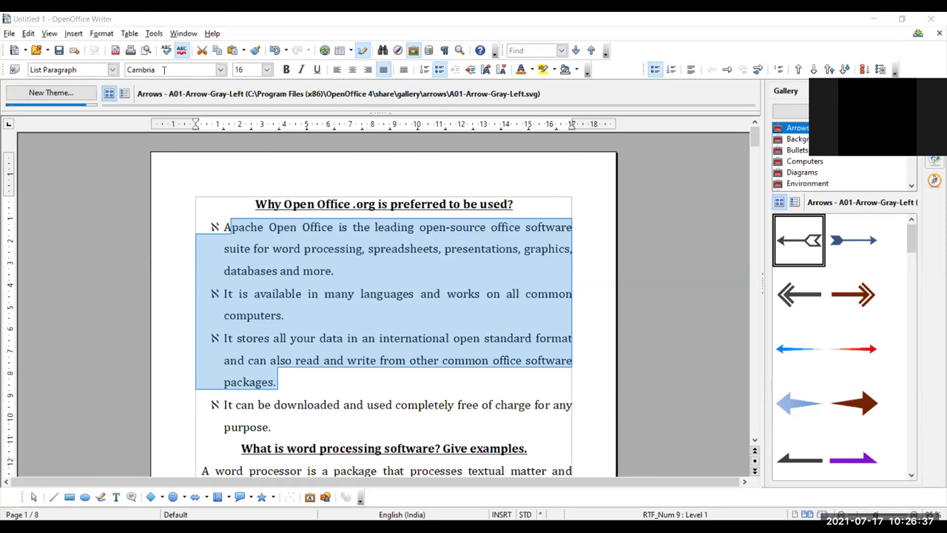
# Switch to the slide presentation and advance to the Line Spacing slide.
pyautogui.hotkey('alt', 'Tab')
pyautogui.click(453, 223)
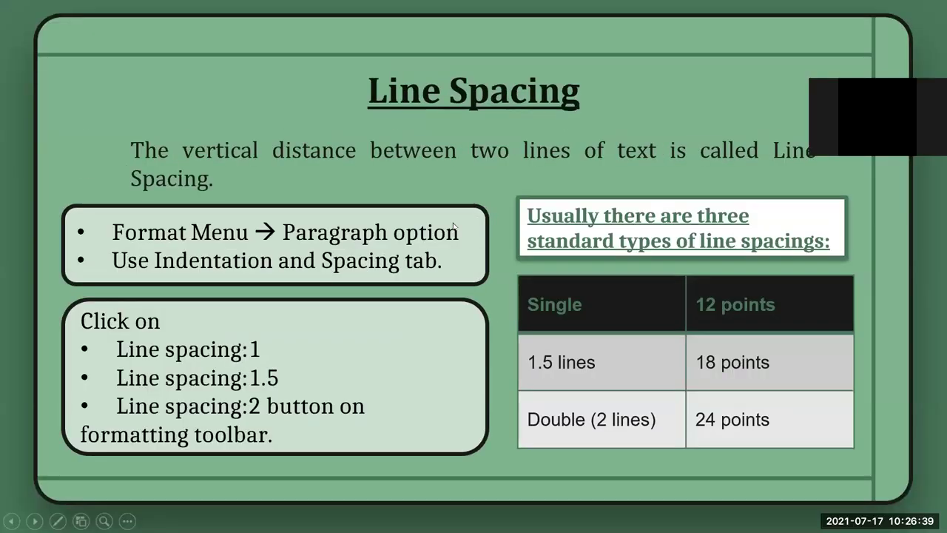